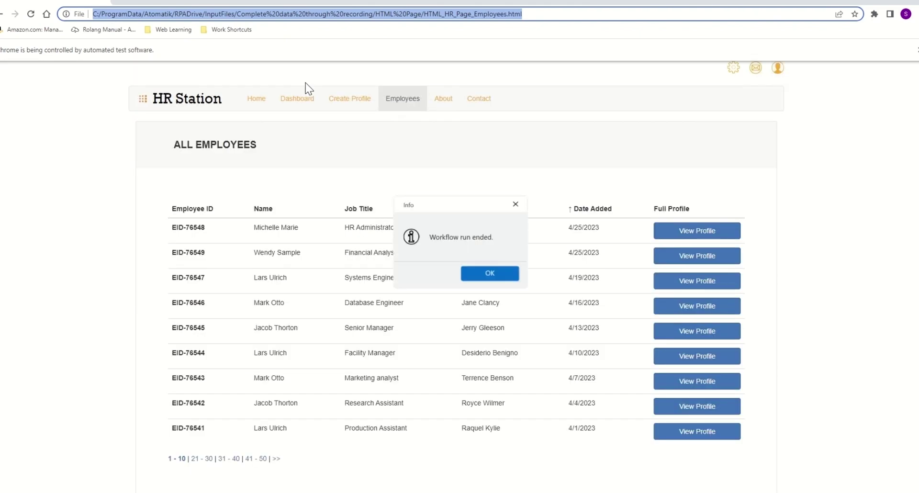
Step: Dismiss the run-ended message, inspect the second iteration's Update Employee ID task, and open its Candidates information workbook in Excel
left_click(490, 275)
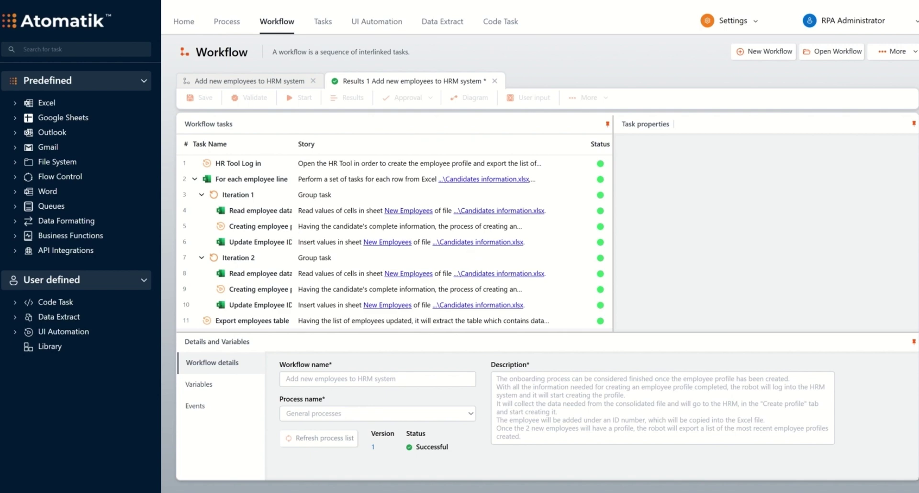
left_click(305, 304)
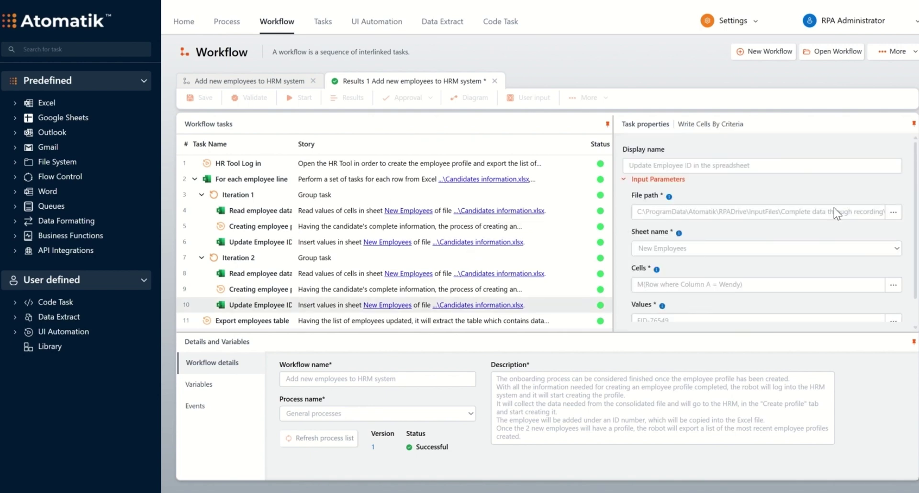
key("super+e")
left_click(459, 75)
key("ctrl+v")
key("Return")
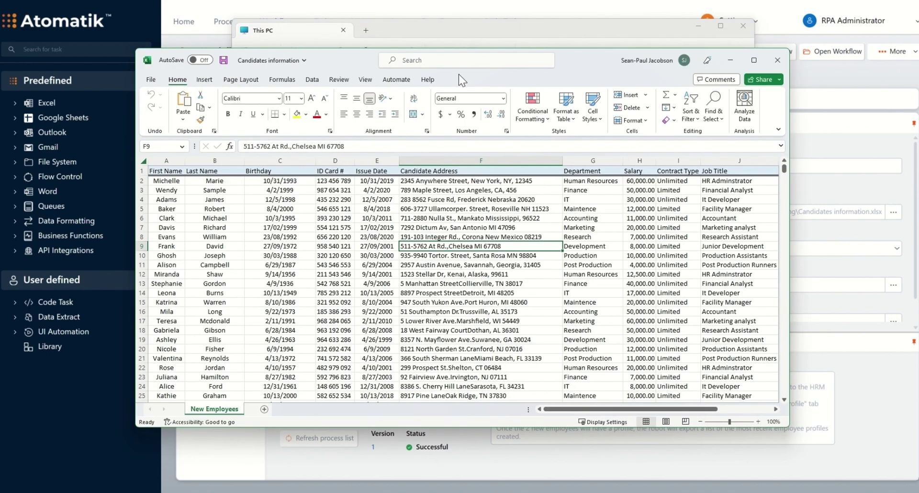
Step: Look through the first candidates in rows 2 to 6 of the New Employees sheet
left_click(179, 181)
left_click(176, 191)
left_click(175, 200)
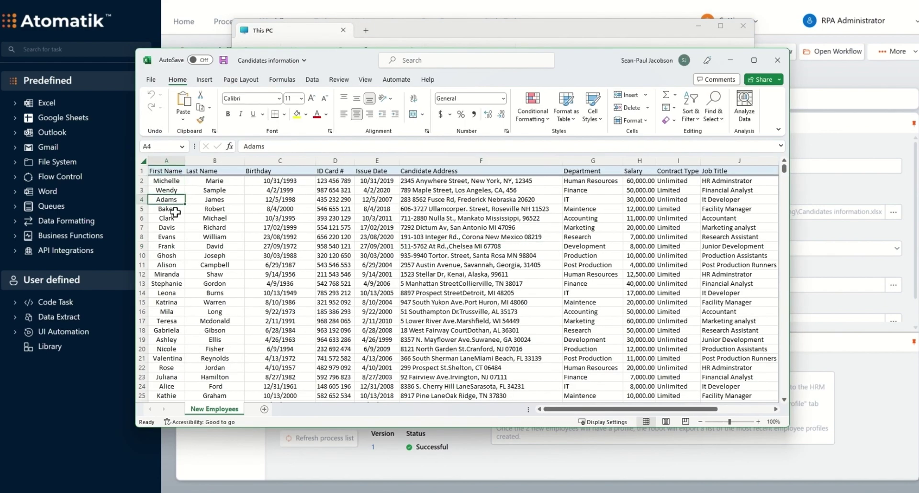
left_click(173, 210)
left_click(171, 220)
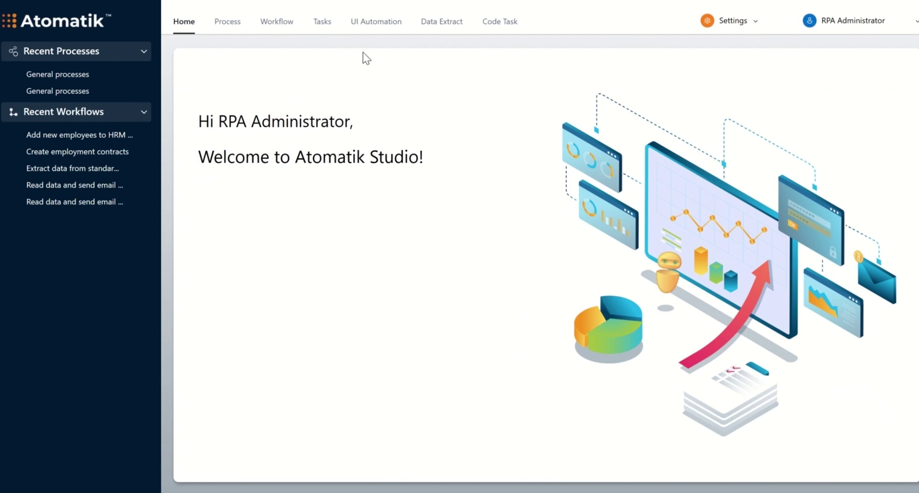
Step: Create a new UI Automation recording in Atomatik Studio and name it "HR Tool Log In"
left_click(369, 21)
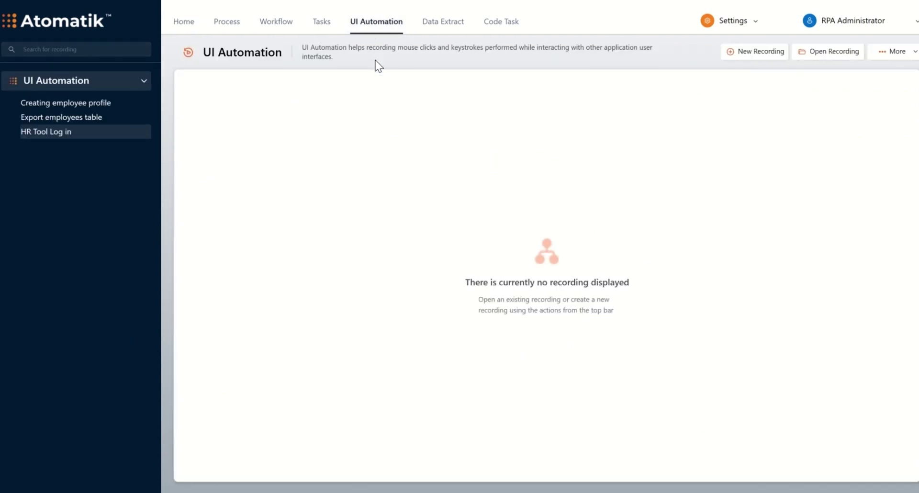
left_click(744, 54)
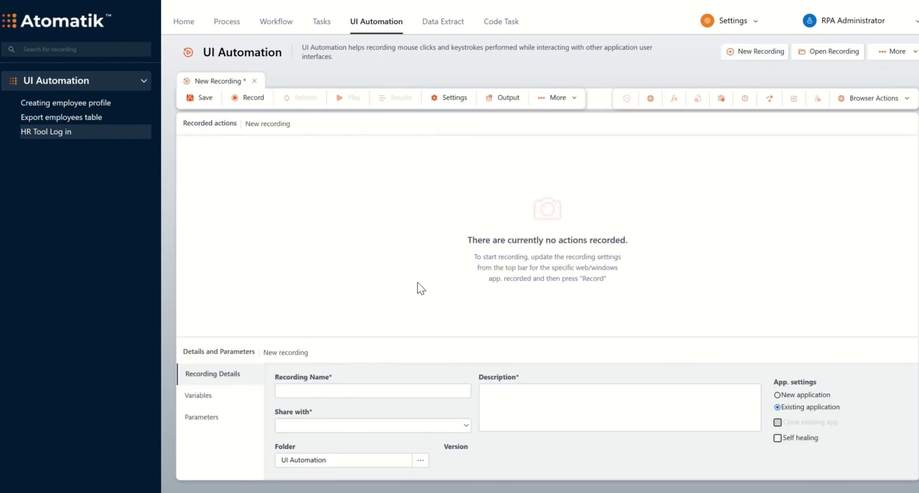
left_click(301, 390)
type("HR Tool Log In")
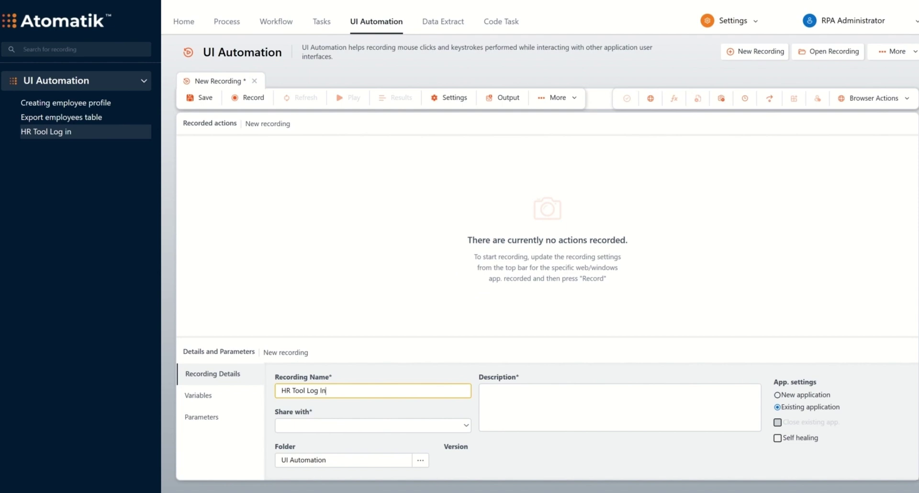
Step: Describe the recording as "Open the HR Tool in order to create the employee profile and export the list of employees" and share it with Organization
left_click(581, 400)
type("Open the HR Tool in order to create the employee profile and export the list of employees")
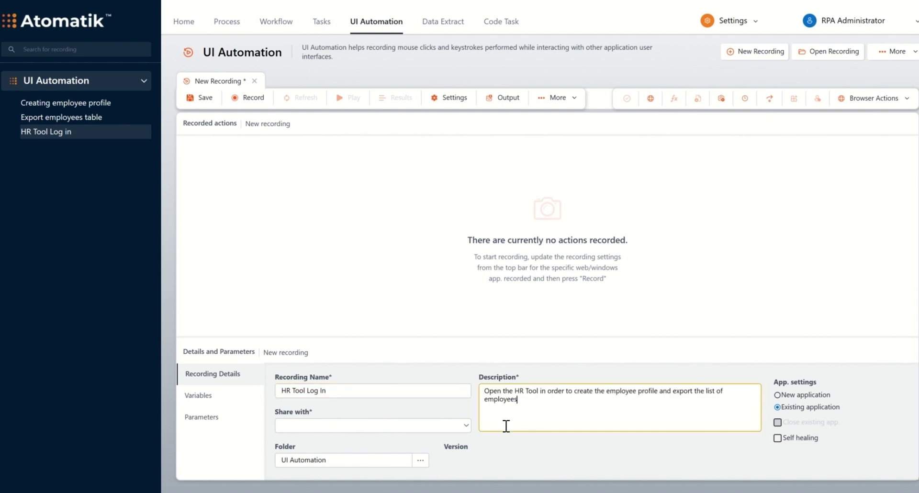
left_click(465, 427)
left_click(288, 446)
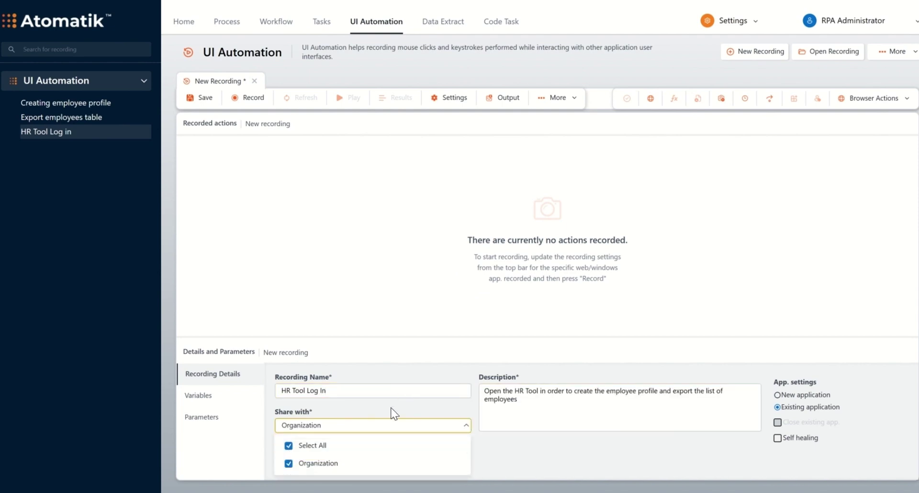
left_click(428, 391)
Step: Review the Windows and web record-and-play settings, including the Chrome browser path
left_click(467, 99)
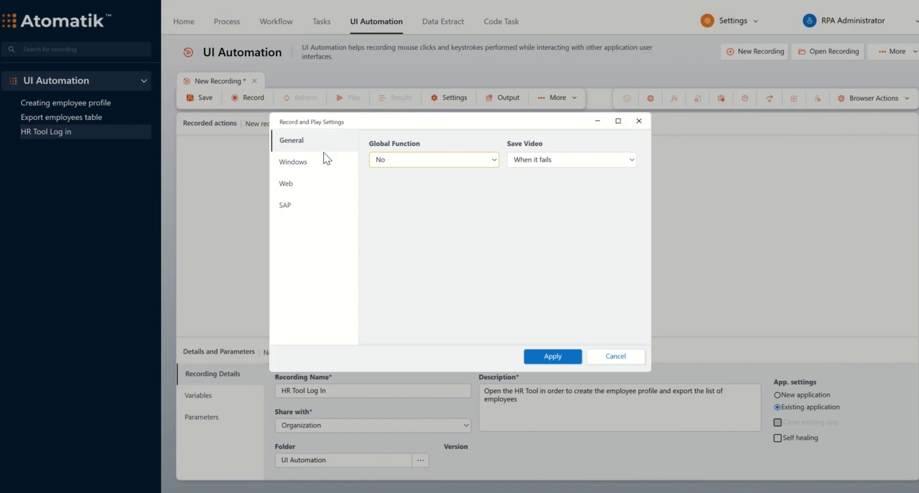
left_click(322, 165)
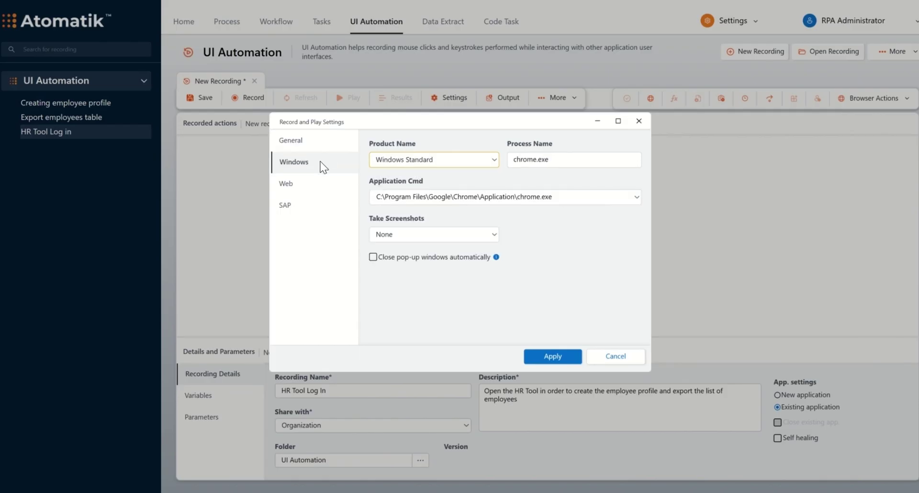
left_click(309, 189)
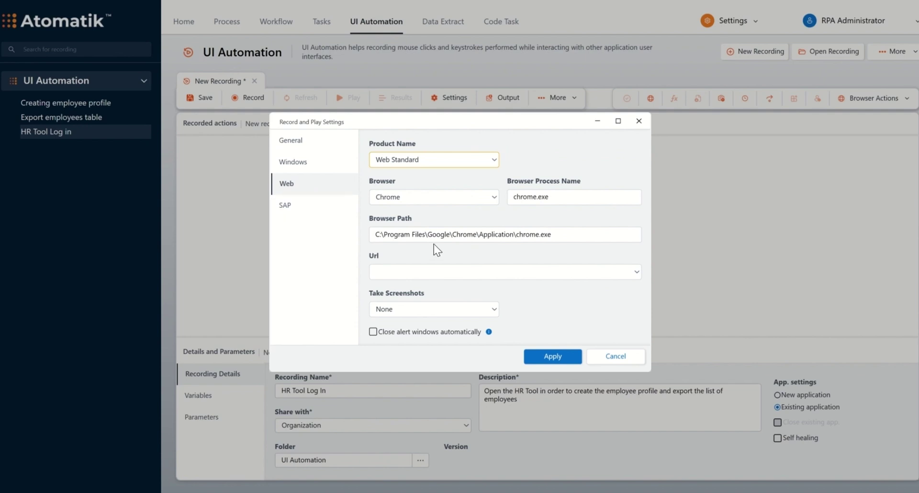
left_click_drag(564, 235, 359, 244)
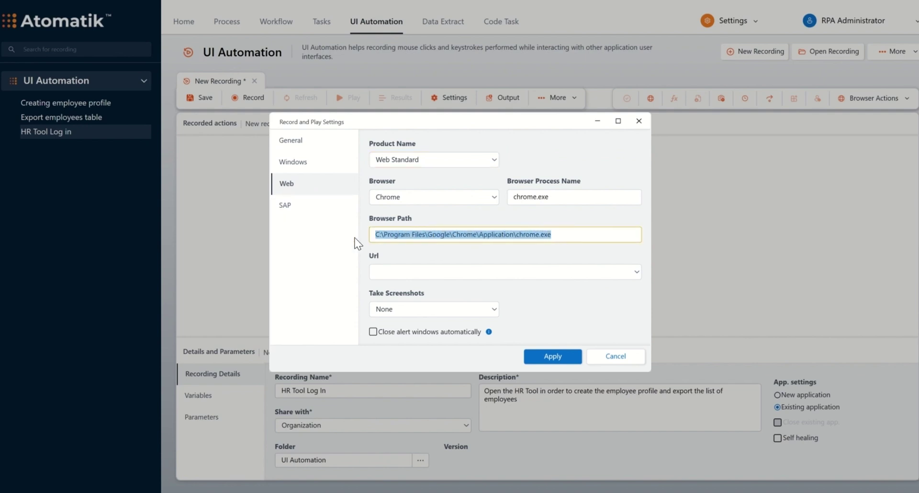
left_click(587, 233)
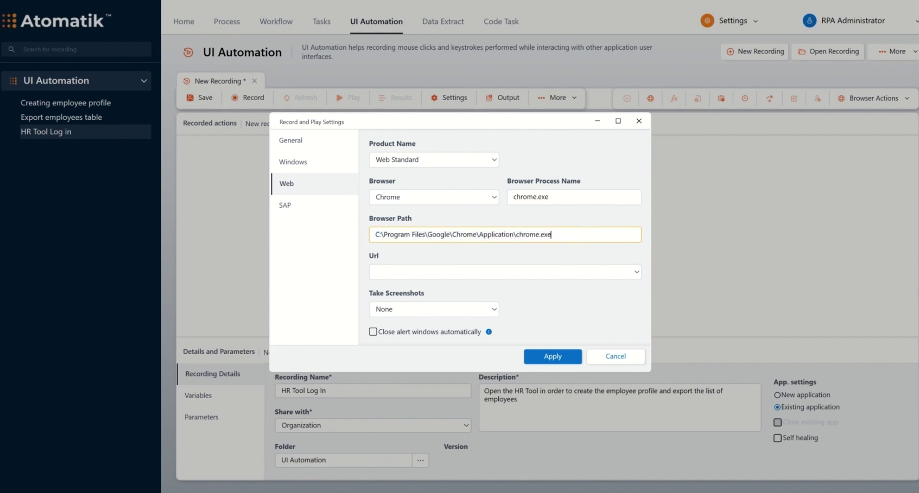
left_click(416, 271)
type("www.example.com")
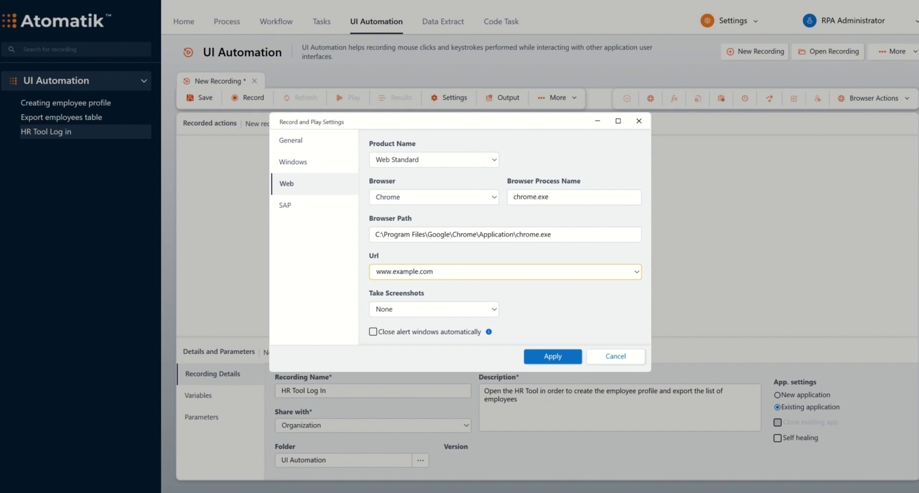
key("ctrl+a")
key("ctrl+v")
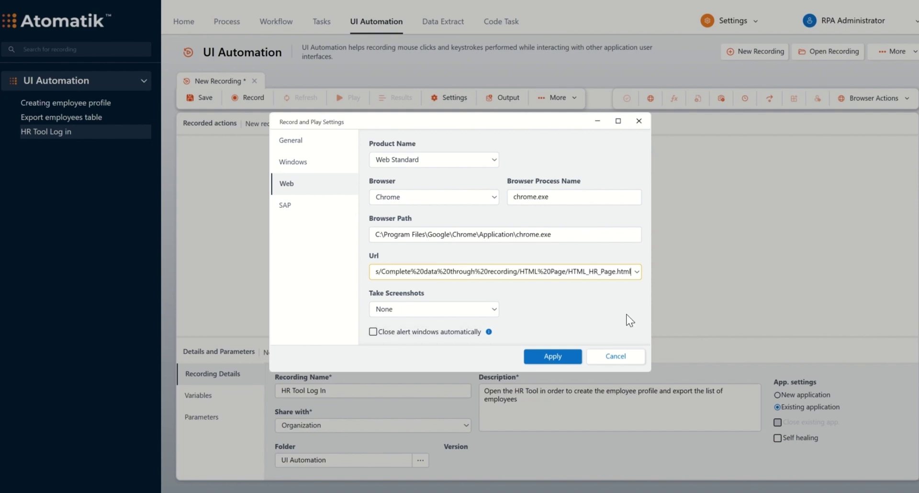
Step: Set screenshots for failed actions only and apply the record-and-play settings
left_click(476, 309)
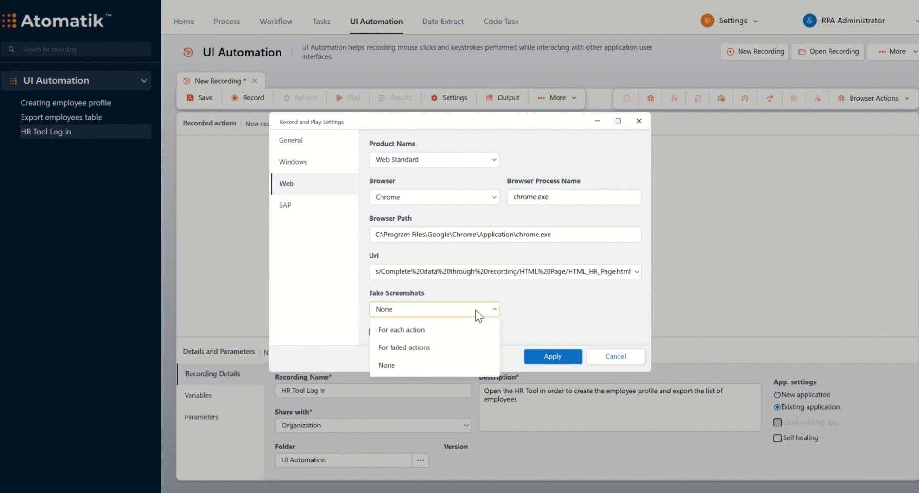
left_click(404, 348)
left_click(554, 356)
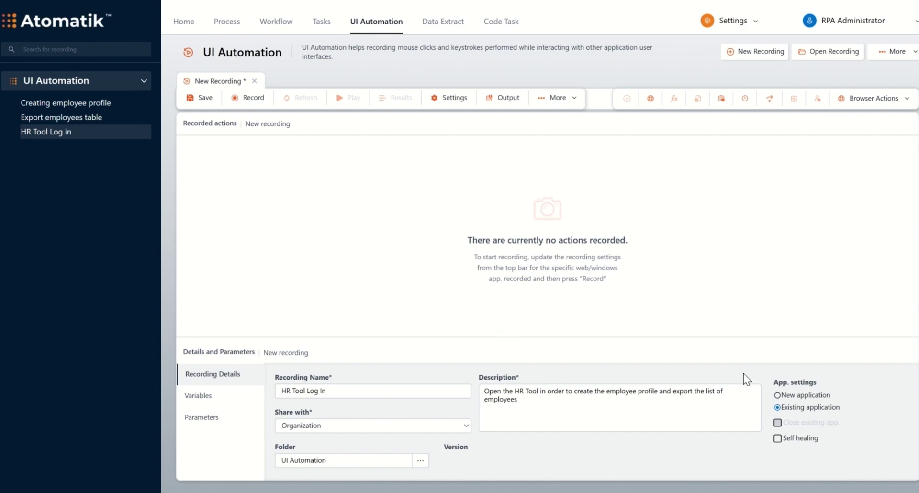
Step: Set the recording to use a new application and record the selection of Create Profile on the HR Station page
left_click(780, 398)
left_click(237, 97)
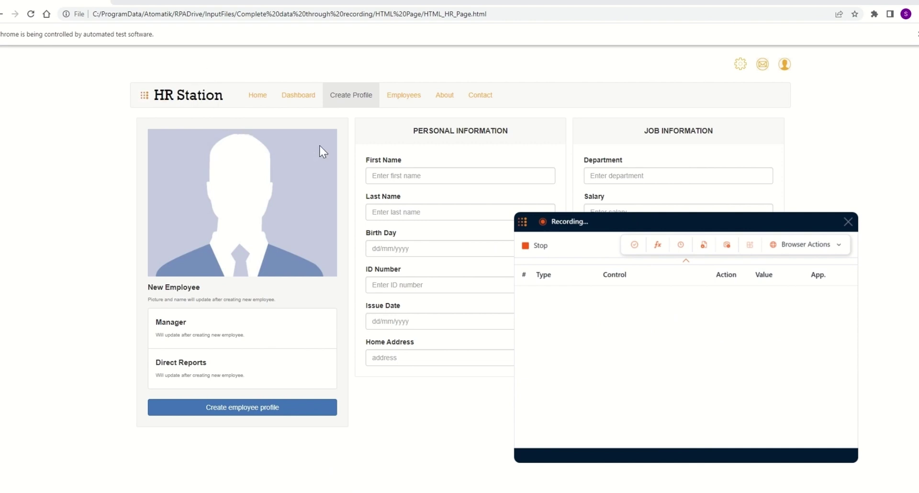
left_click(357, 98)
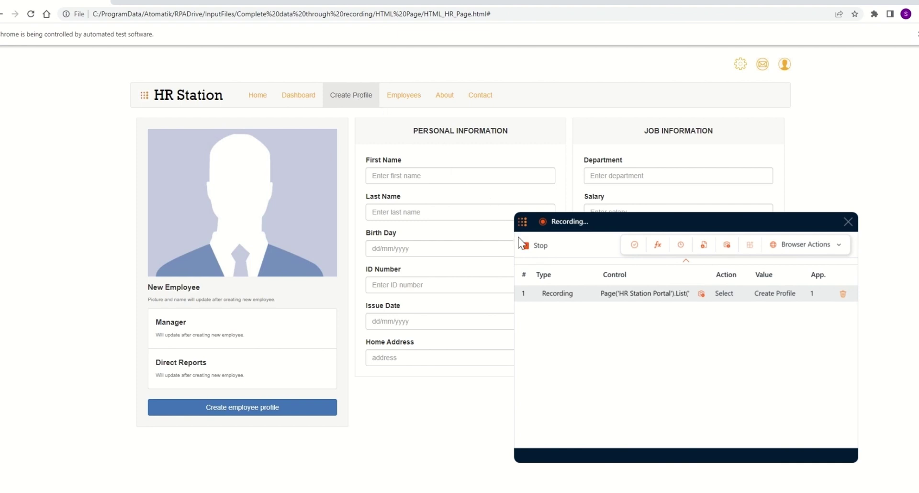
left_click(536, 245)
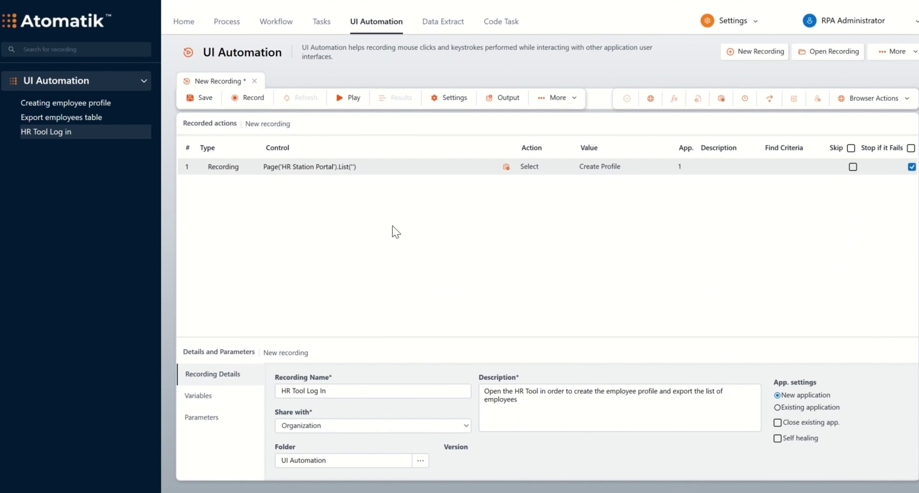
Step: Play back the recorded action, close the results and browser view, and save the recording
left_click(342, 98)
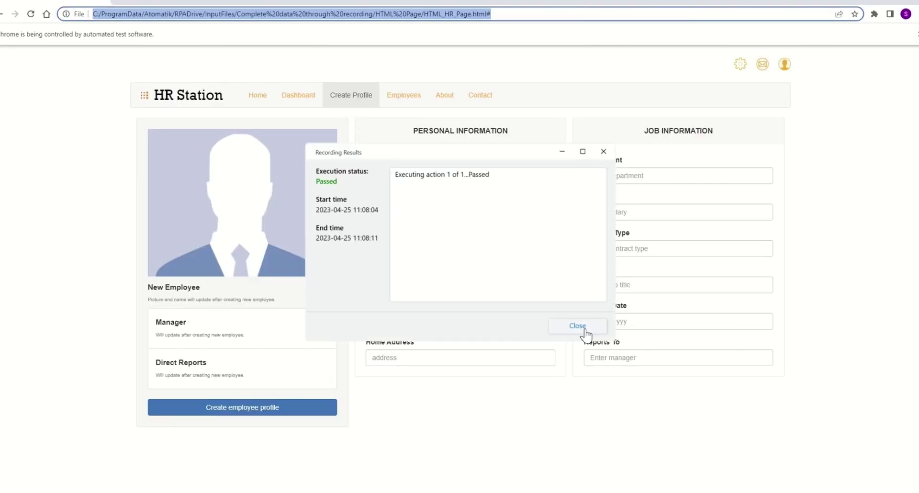
left_click(578, 325)
left_click(915, 1)
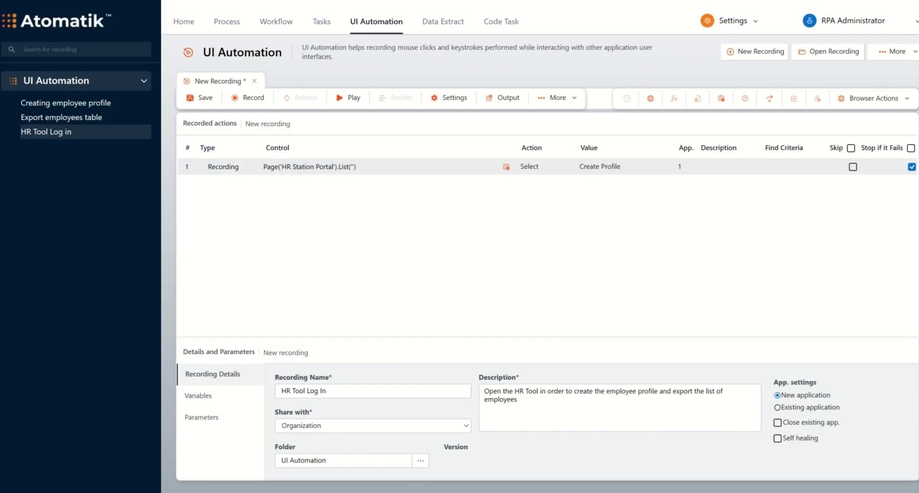
left_click(200, 97)
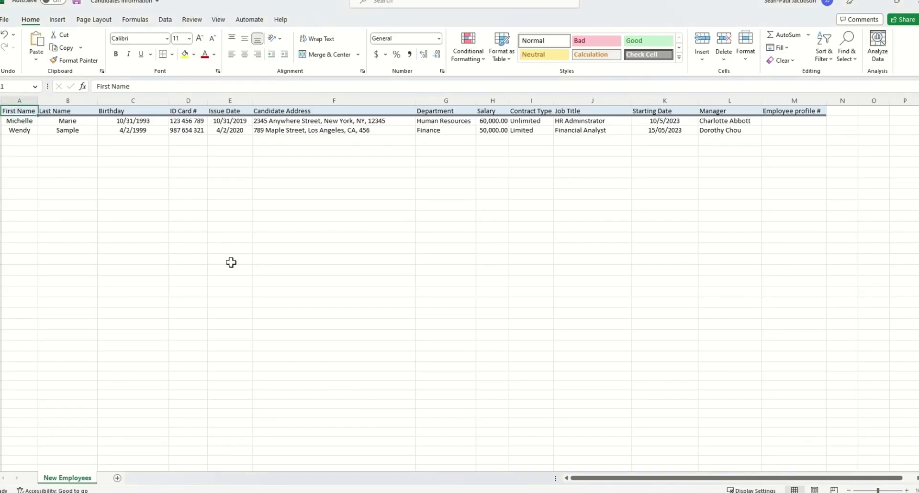
Step: Go through the New Employees header cells from First Name to Employee profile #
key("Right")
key("Right")
key("Right")
key("Right")
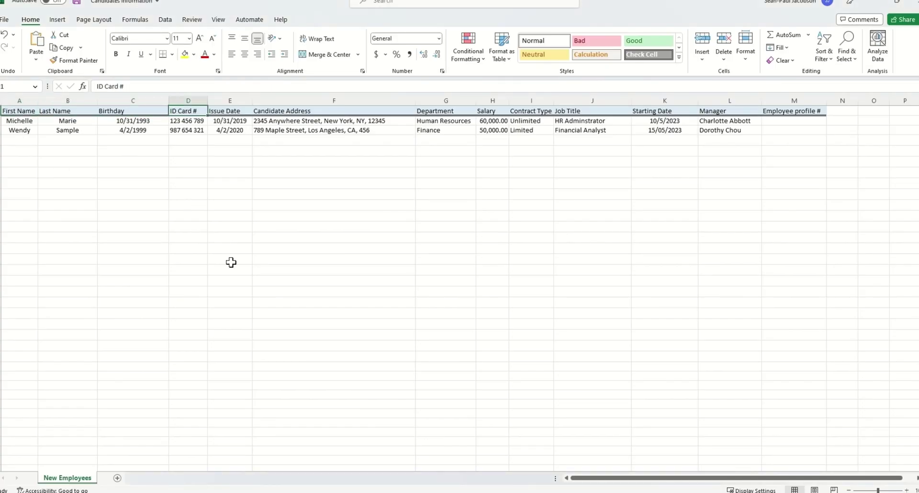
key("Right")
key("Right")
key("Right")
key("Right")
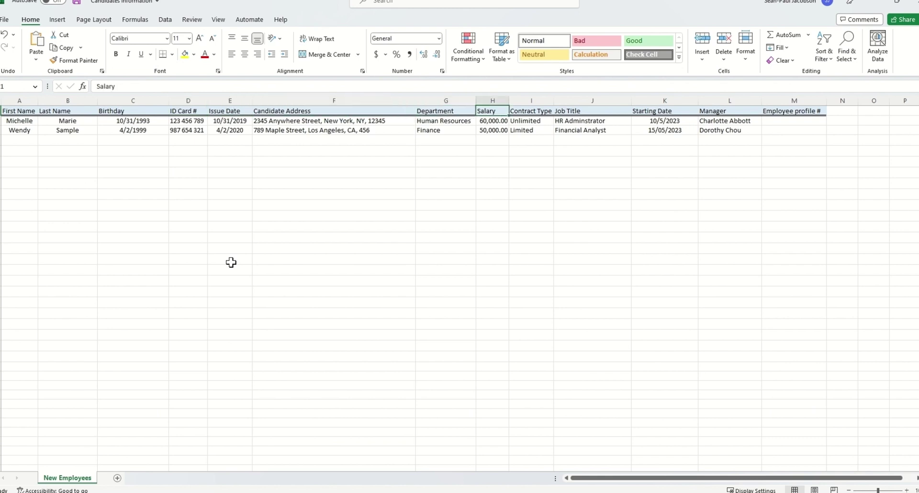
key("Right")
key("Right")
key("Right")
key("Right")
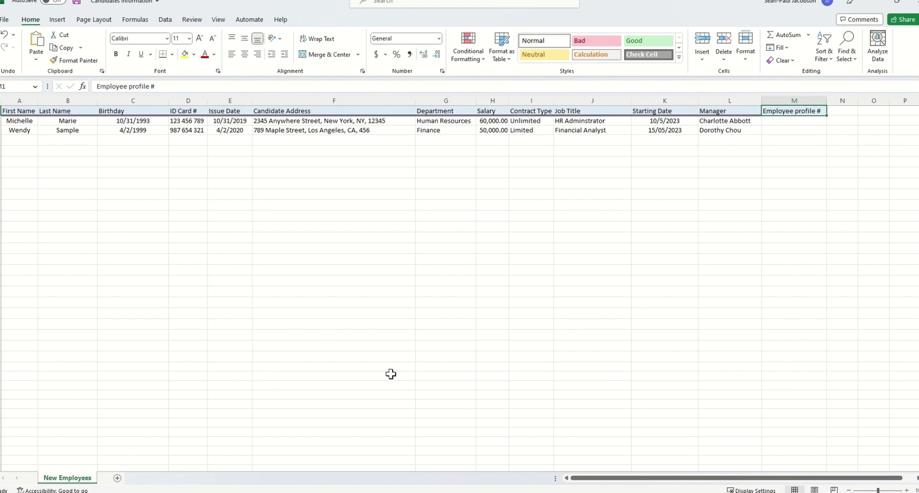
Step: Switch to the HR Station Portal in Chrome and go through the personal information fields from First Name to Home Address
mouse_move(700, 492)
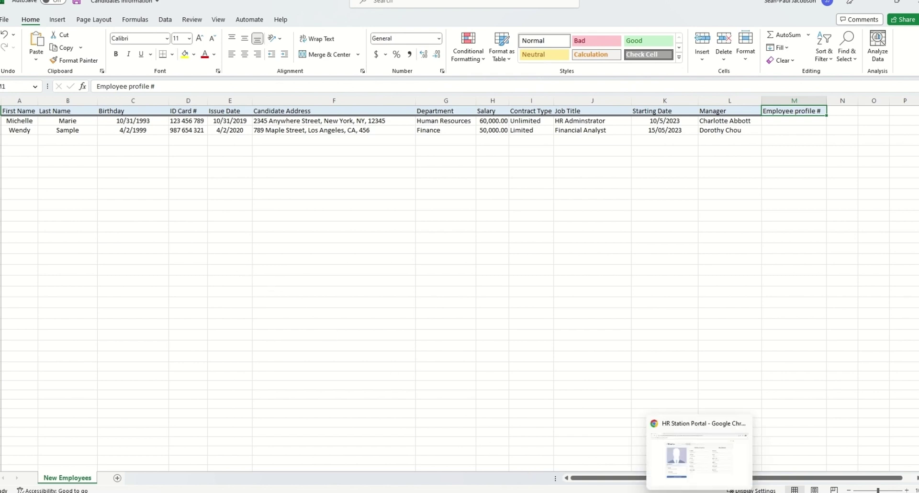
left_click(700, 452)
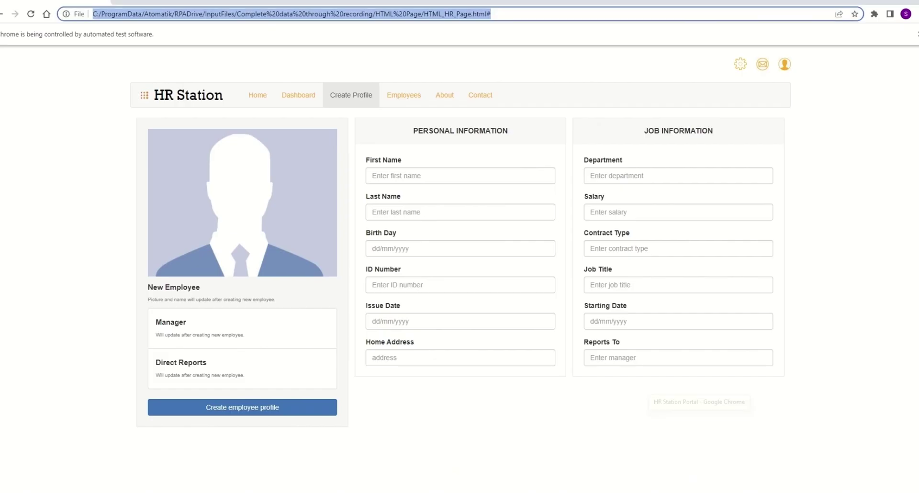
left_click(501, 179)
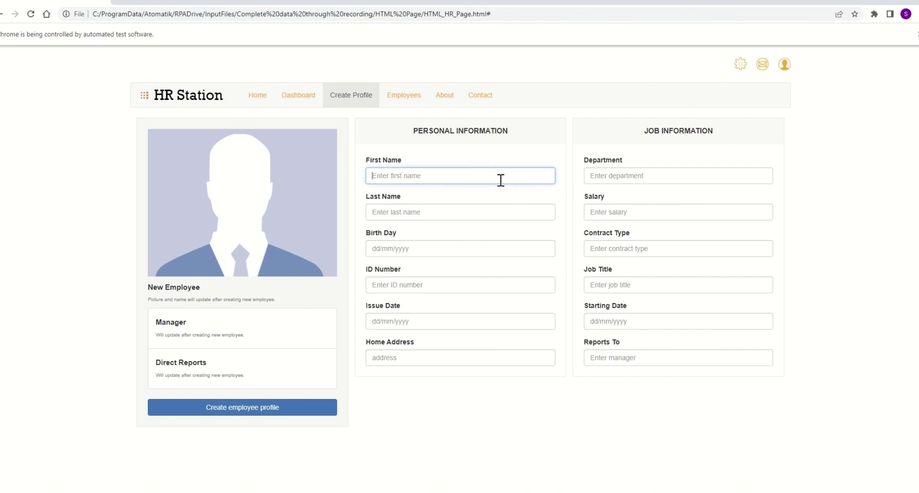
left_click(492, 212)
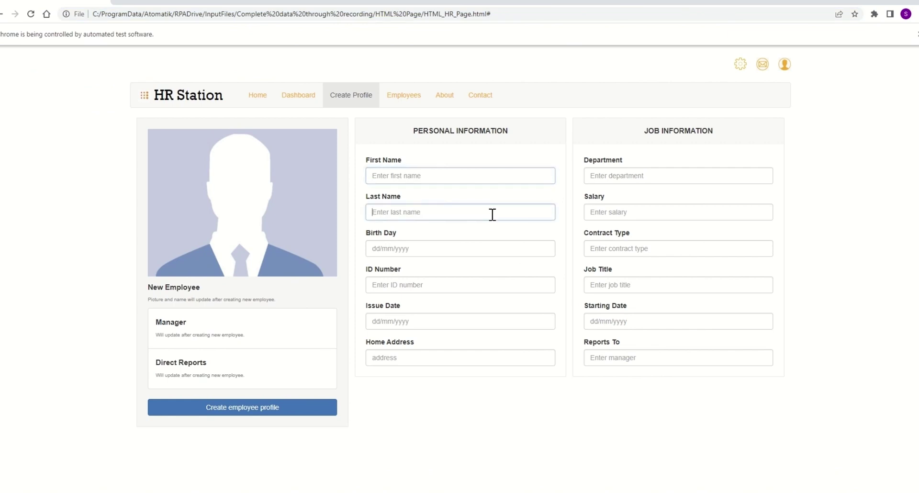
left_click(489, 249)
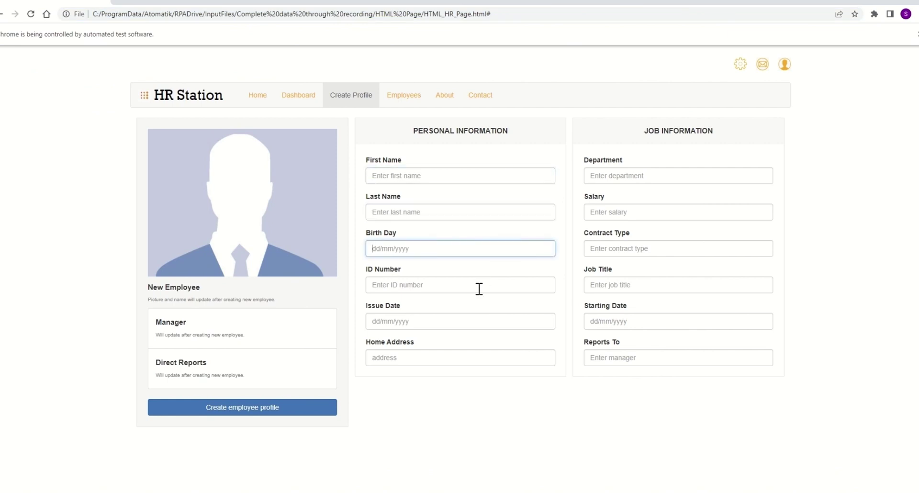
left_click(479, 288)
left_click(474, 323)
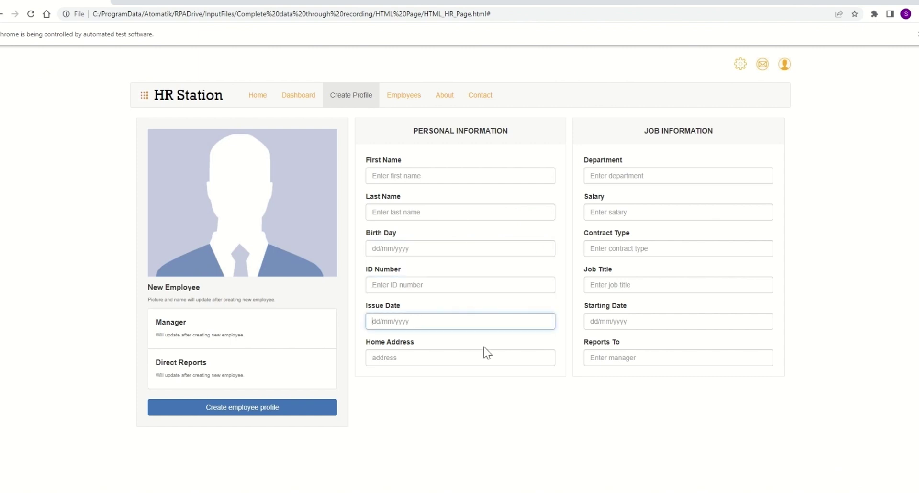
left_click(486, 355)
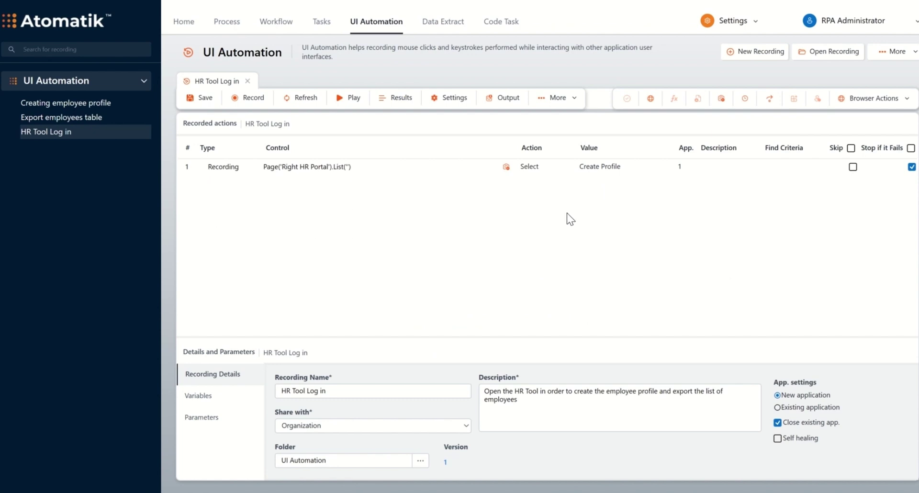
Step: Create a recording named Creating employee profile, describing how candidate data goes into the HR Tool and the employee ID is copied back, shared with Organization
left_click(753, 53)
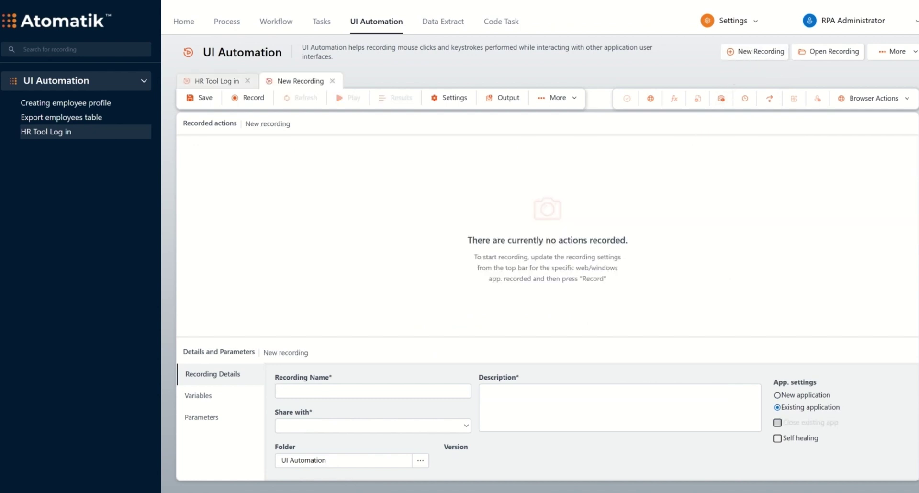
left_click(318, 390)
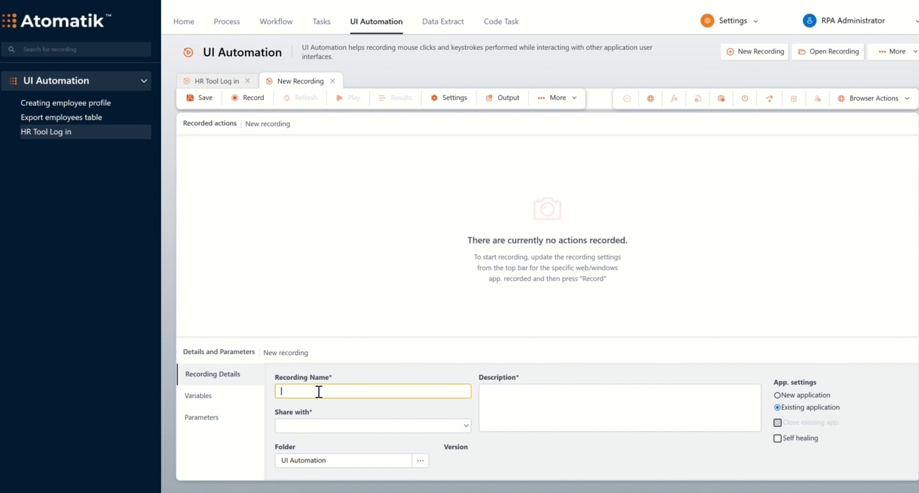
type("Creating employee profile")
left_click(605, 409)
type("Having the candidate's complete information, the process of creating an employee profile can start. The data will be added to the HR Tool from where the new employee ID number will be copied into the main file")
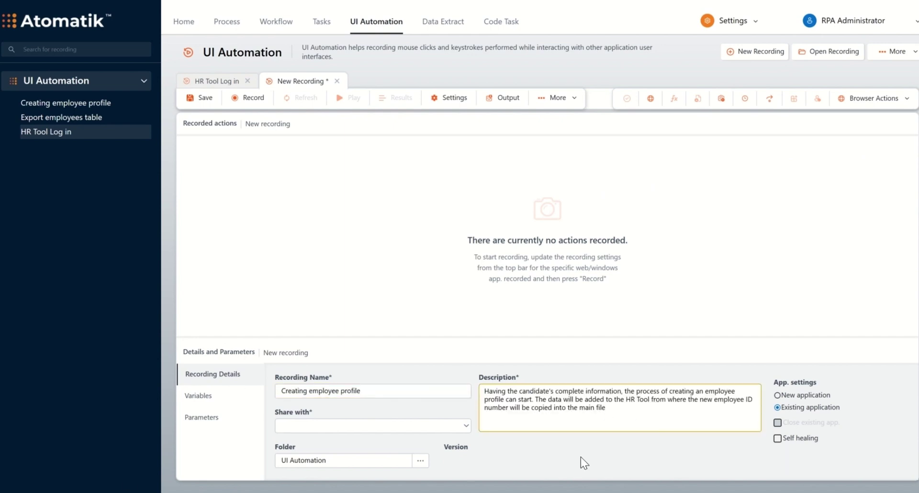
left_click(466, 426)
left_click(288, 446)
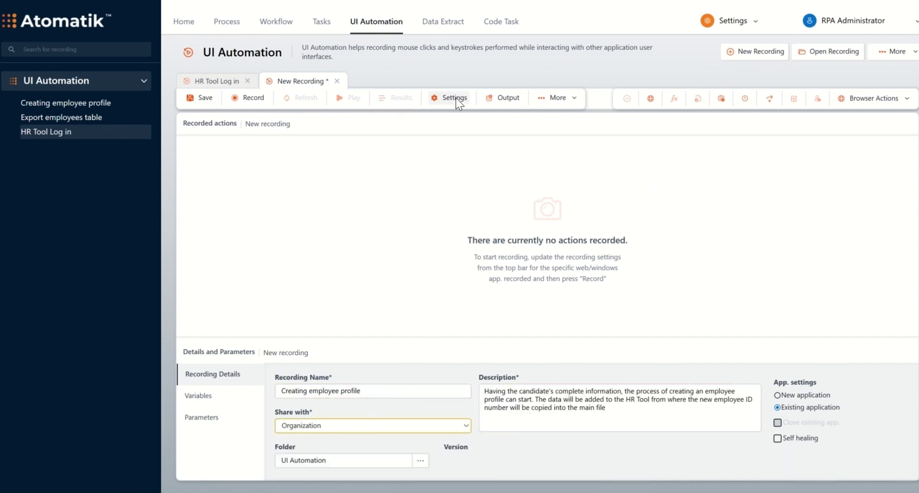
Step: Set the recording's web URL to the copied HR page address and apply the settings
left_click(454, 97)
left_click(296, 191)
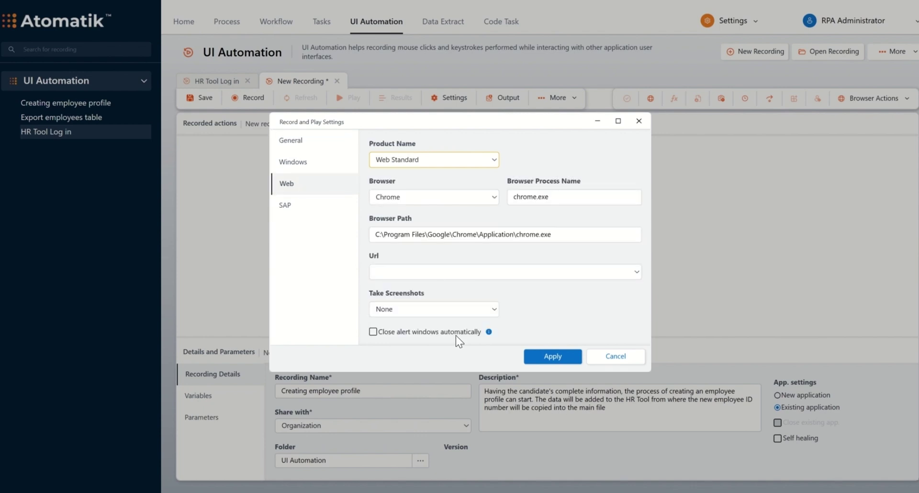
left_click(526, 272)
key("ctrl+v")
left_click(530, 361)
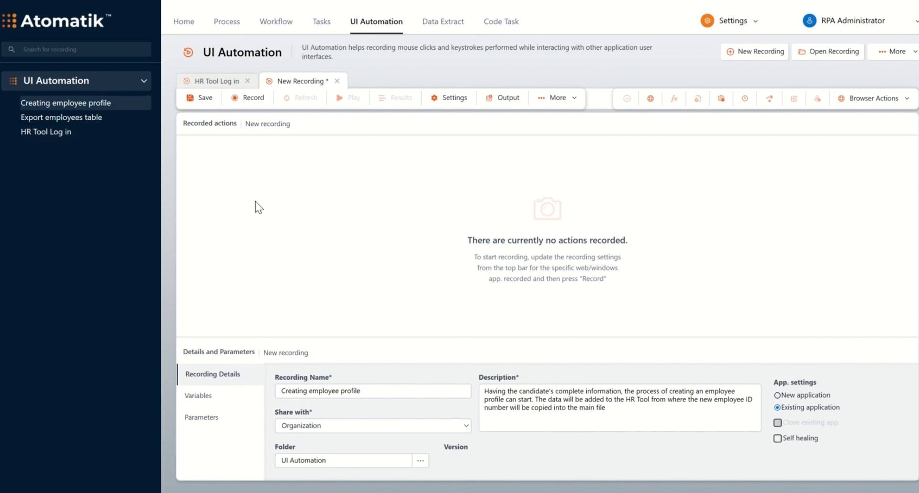
Step: Start recording on the HR Station profile form and enter the placeholder a in First Name and Last Name
left_click(244, 99)
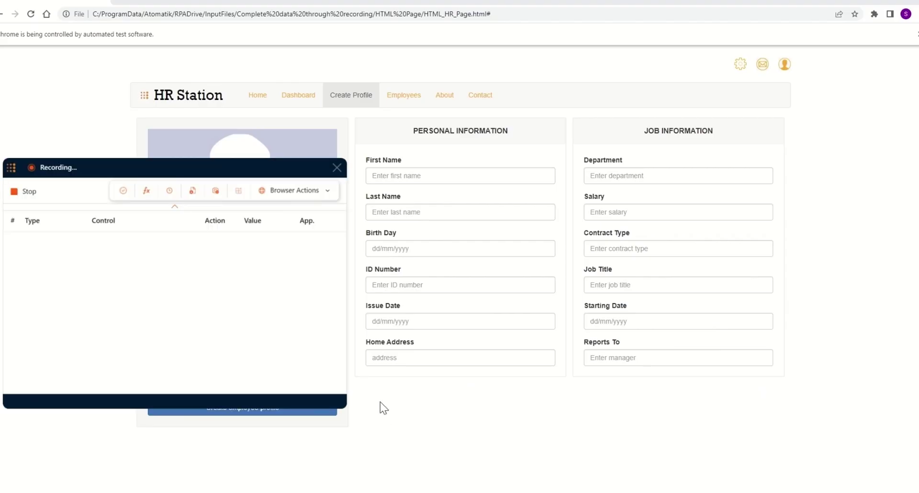
left_click(437, 173)
type("a")
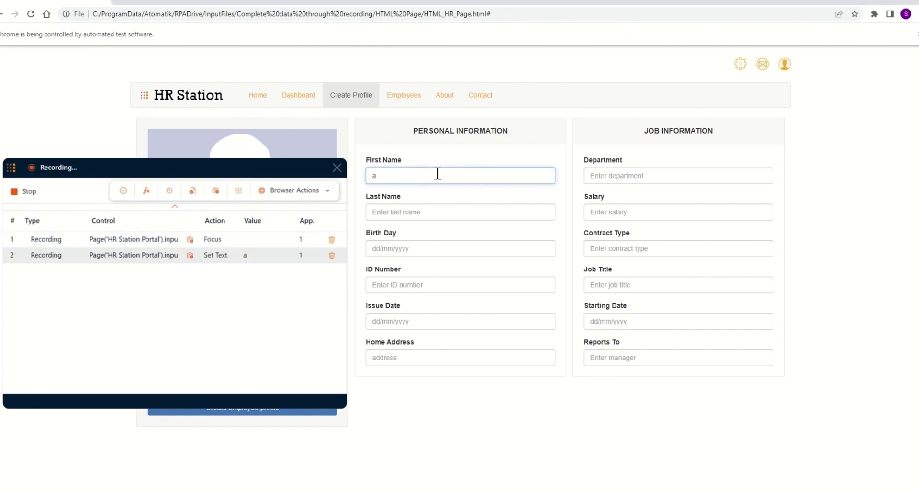
left_click(415, 212)
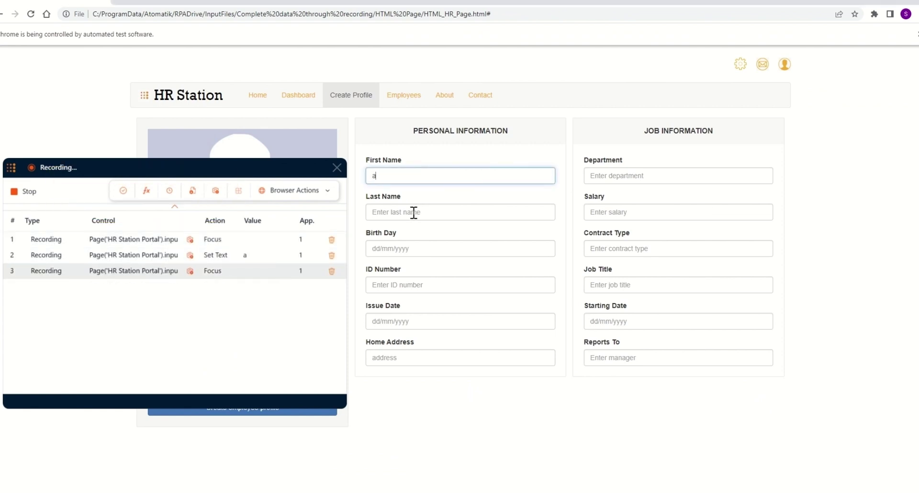
type("a")
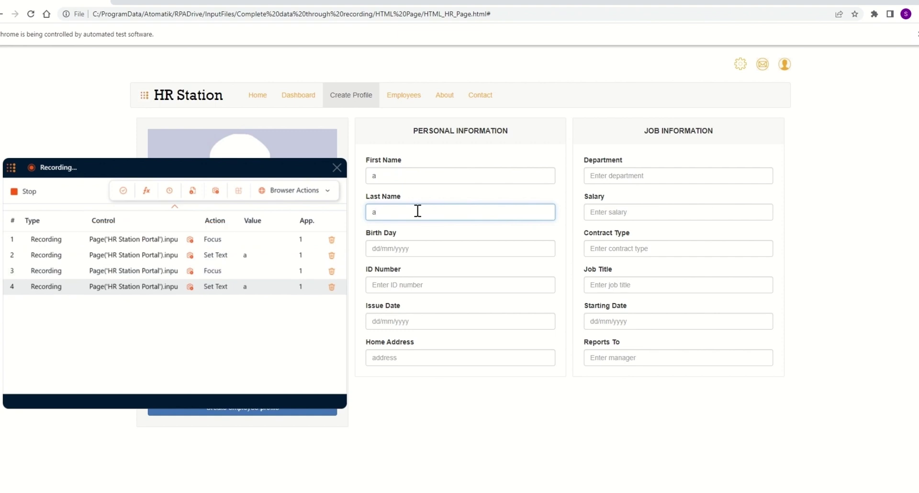
Step: Record the placeholder 1 in Birth Day, ID Number and Issue Date, and a in Home Address
left_click(423, 252)
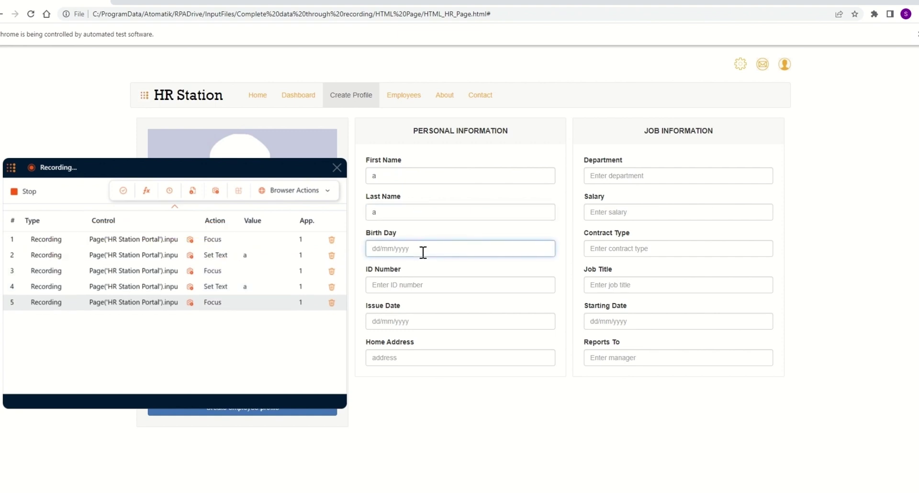
type("1")
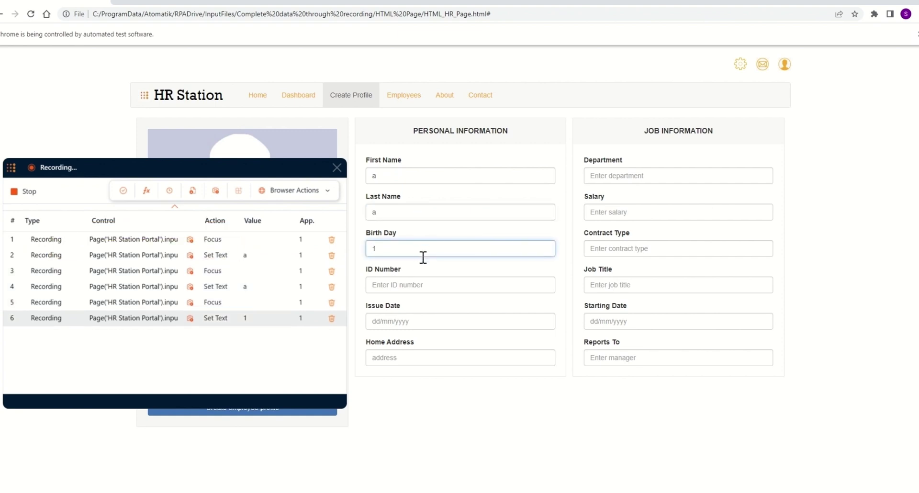
left_click(424, 287)
type("1")
left_click(424, 321)
type("1")
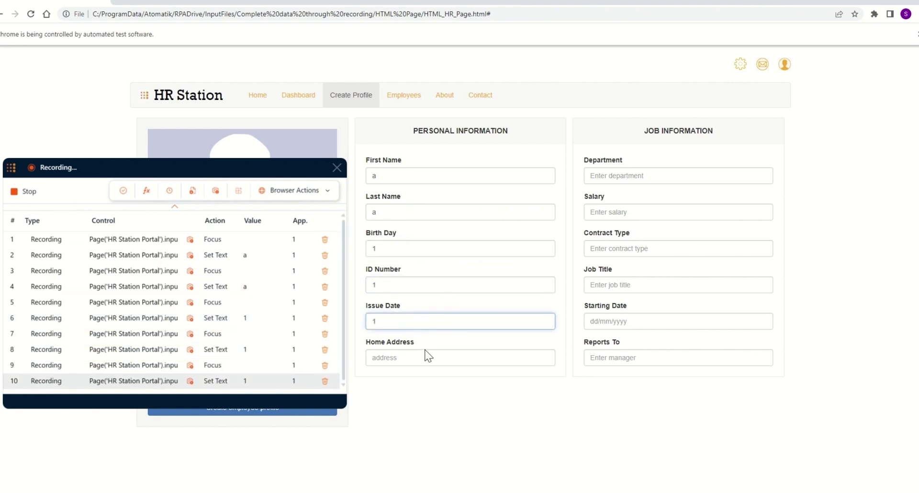
left_click(425, 359)
type("a")
Step: Record the placeholder a in the Department, Salary and Contract Type fields
left_click(644, 177)
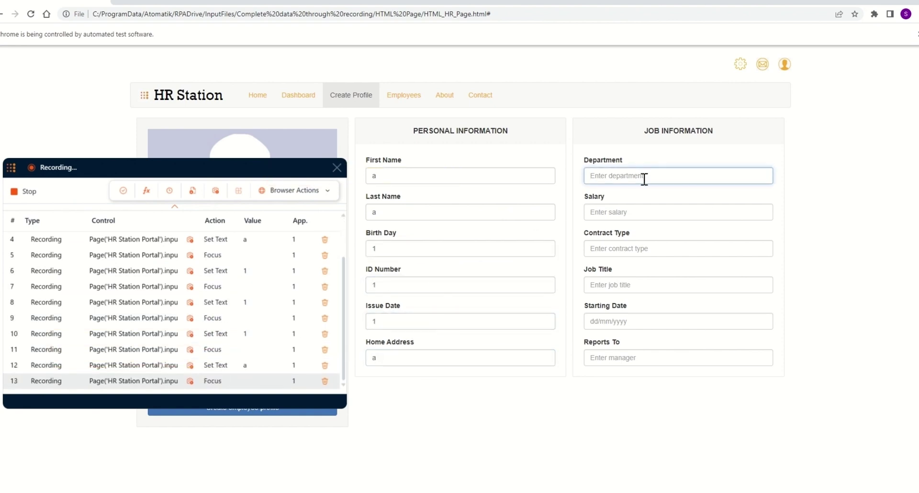
type("a")
left_click(638, 209)
type("a")
left_click(639, 248)
type("a")
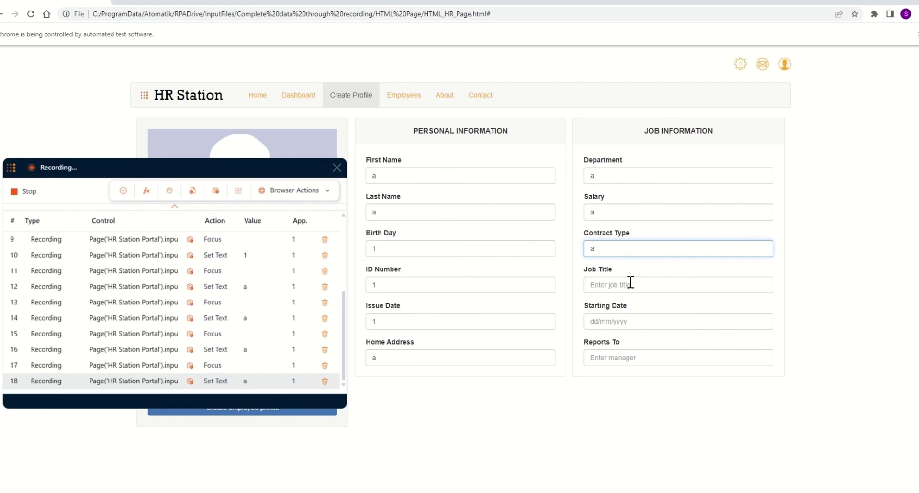
Step: Record the placeholder a in Job Title, Starting Date and Reports To, and stop the recording
left_click(630, 282)
type("a")
left_click(631, 318)
type("a")
left_click(620, 357)
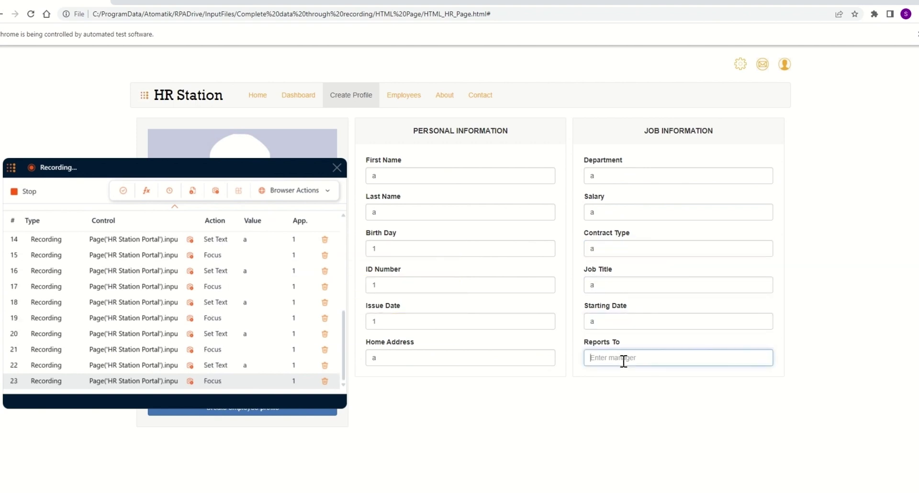
type("a")
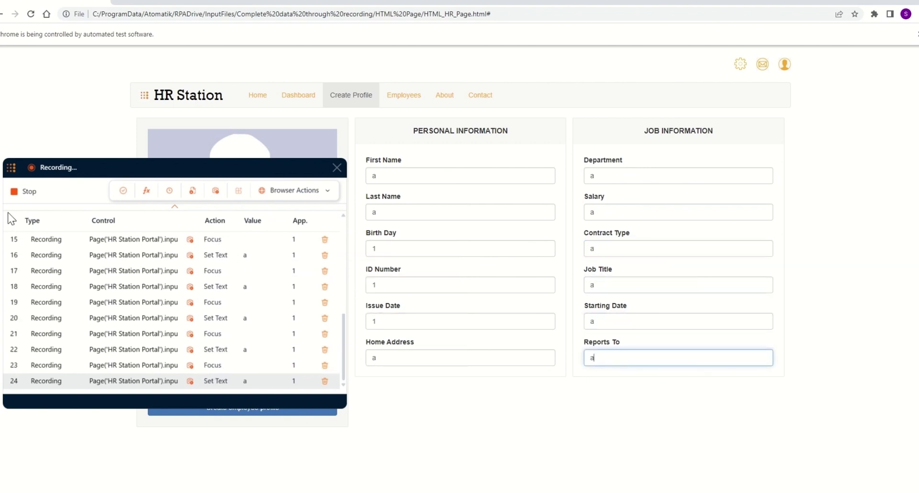
left_click(28, 190)
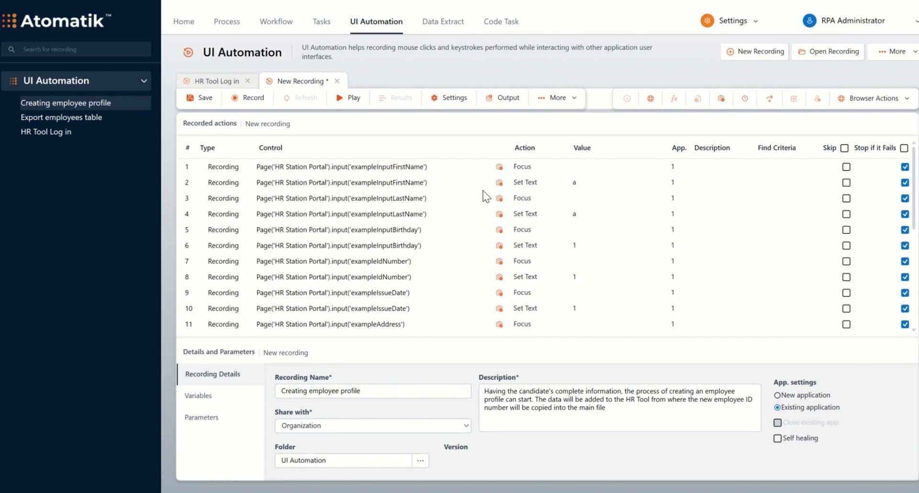
Step: Replace the recorded first and last name values with parameters $First_Name and $Last_Name, giving the last name a sample surname as default value
right_click(544, 183)
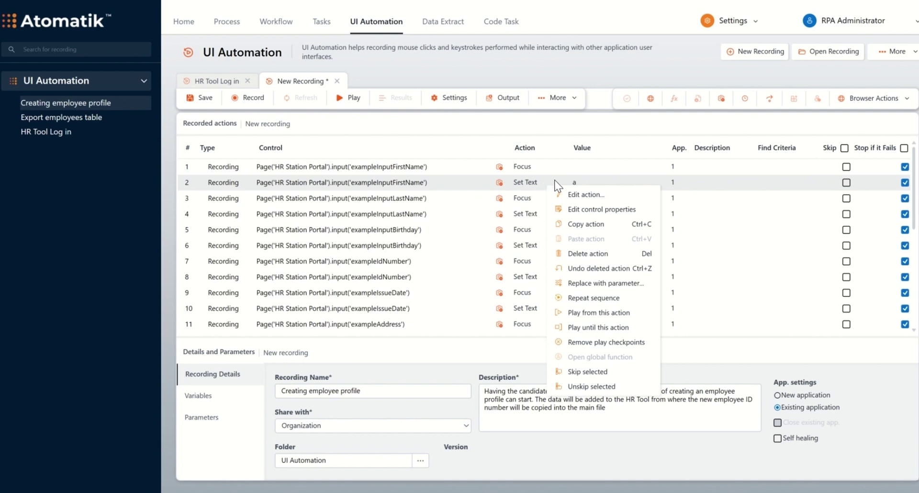
left_click(597, 282)
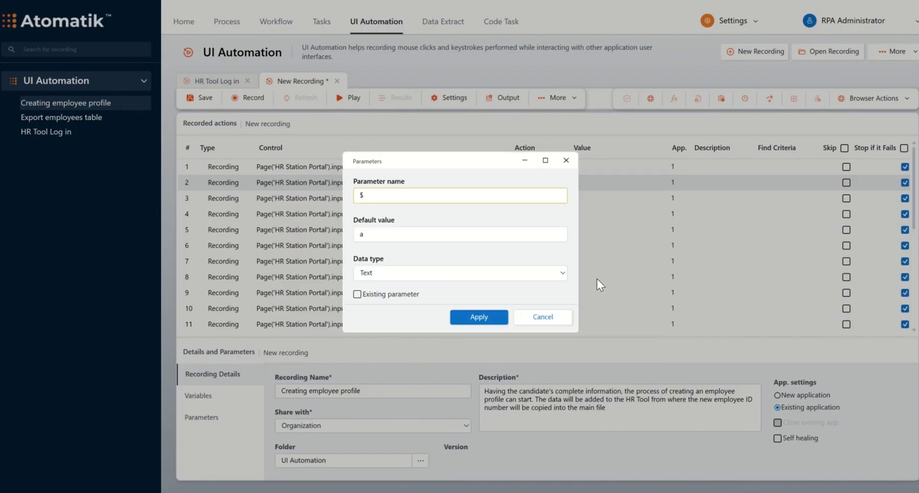
type("First_Name")
key("Tab")
key("Return")
type("Last_Name")
key("Tab")
type("Smith")
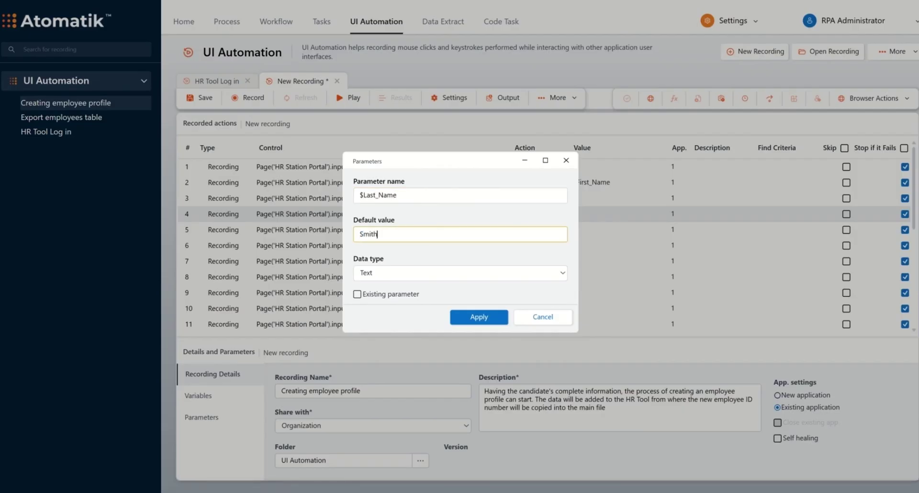
left_click(475, 315)
Step: Replace the recorded birth day and salary values with the parameters $Birth_Day and $Salary
type("Birth_date")
left_click(499, 317)
right_click(488, 277)
type("Salary")
key("Return")
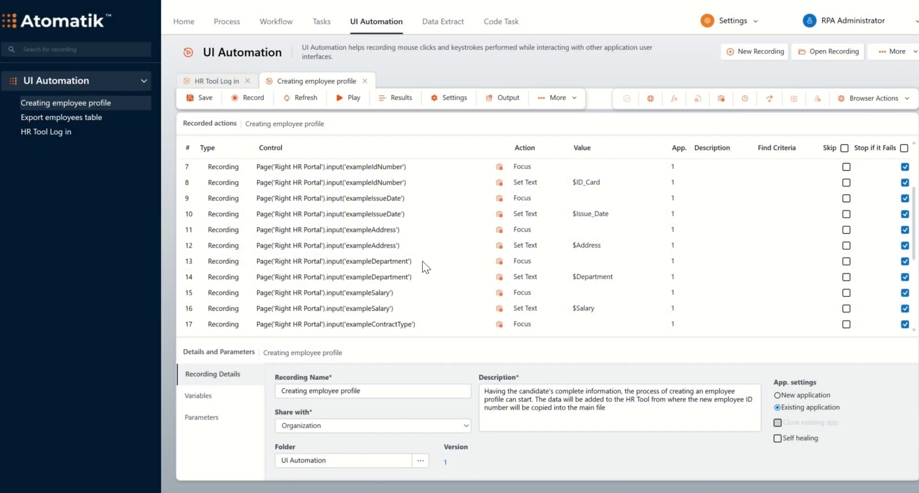
Step: Resume recording after the last Set Text action and record the submission of the form with Create employee profile
scroll(422, 260, "down", 5)
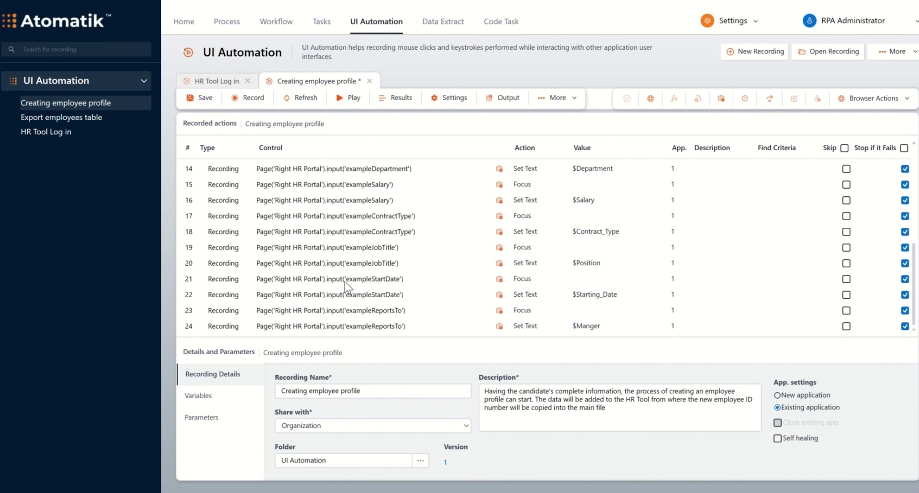
left_click(252, 100)
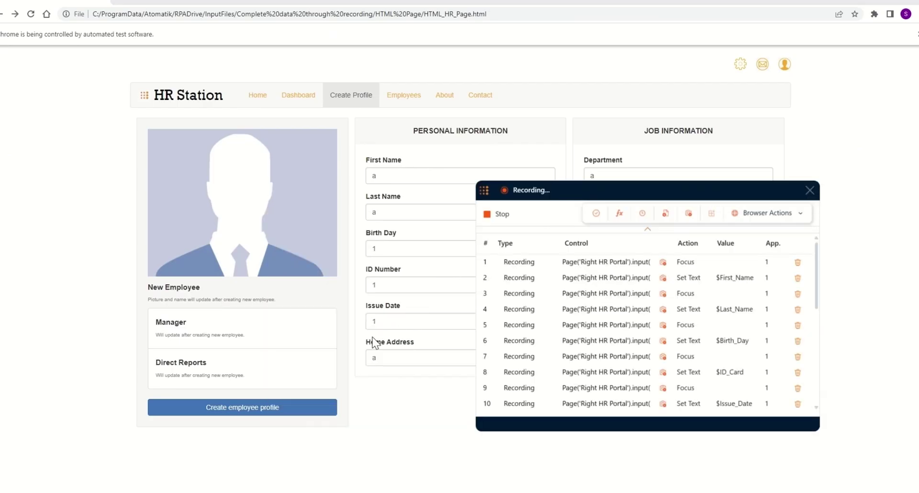
left_click(239, 408)
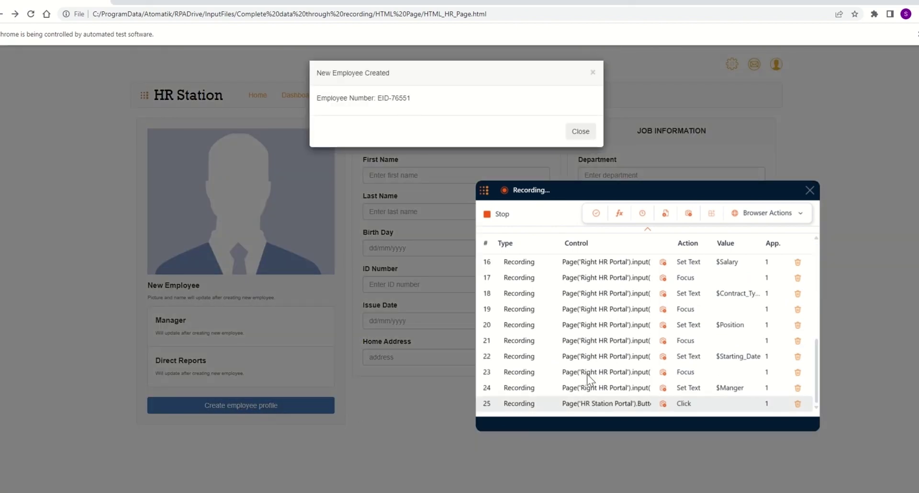
Step: Capture the employee number from the New Employee Created message in an internal variable named $Employee_ID and stop the recording
left_click(620, 214)
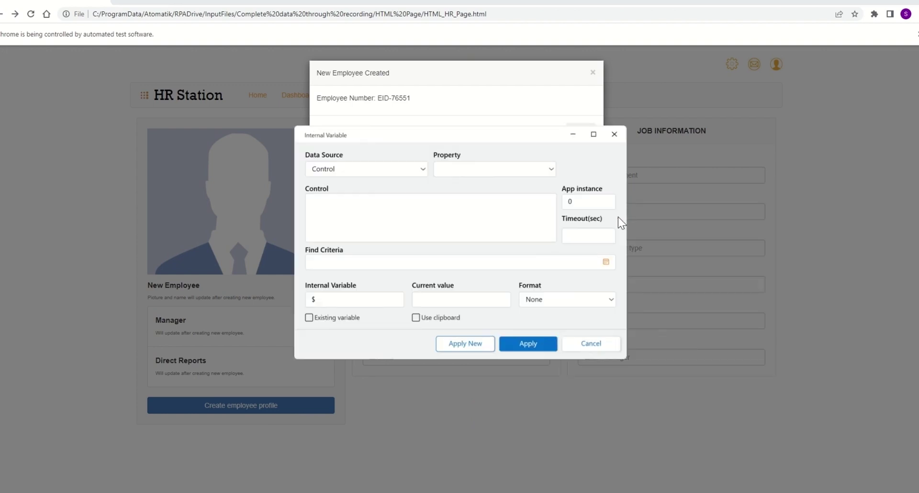
left_click(397, 98)
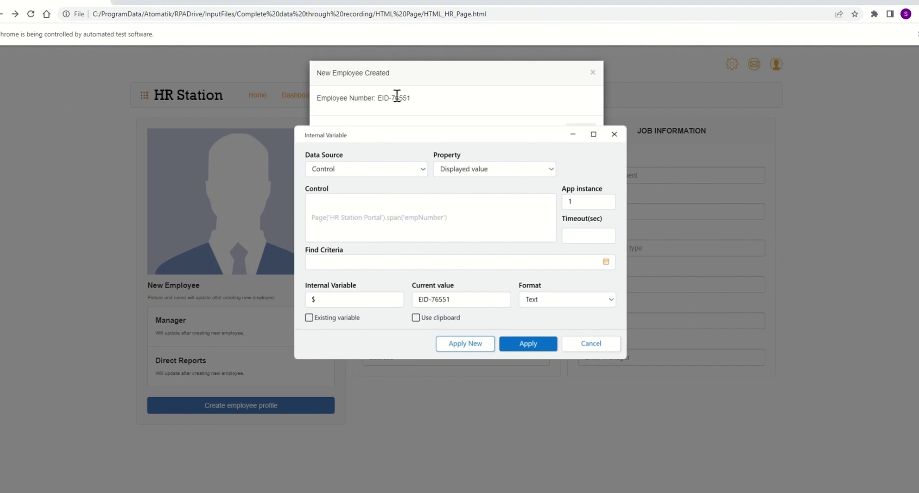
left_click(352, 301)
type("$Employee_ID")
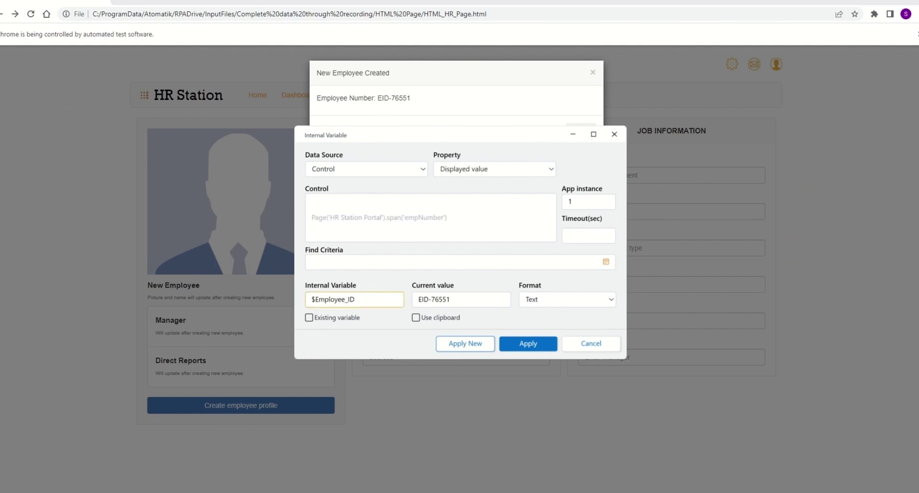
left_click(525, 345)
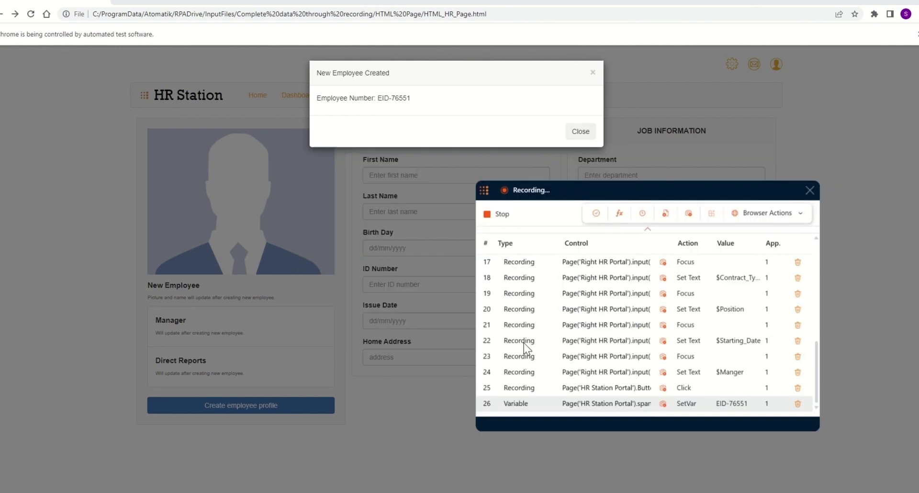
left_click(499, 215)
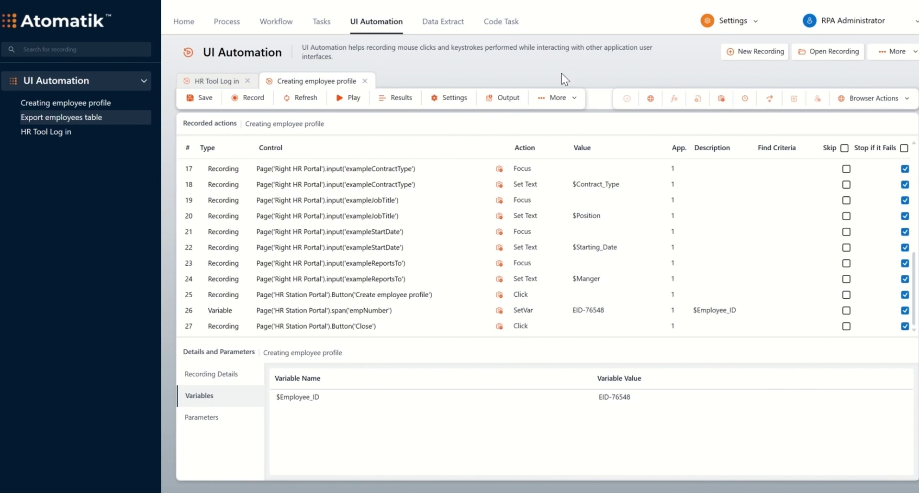
Step: Create a recording named Export employees table, describing the extraction of the table with the entire updated employee list, shared with Organization
left_click(744, 52)
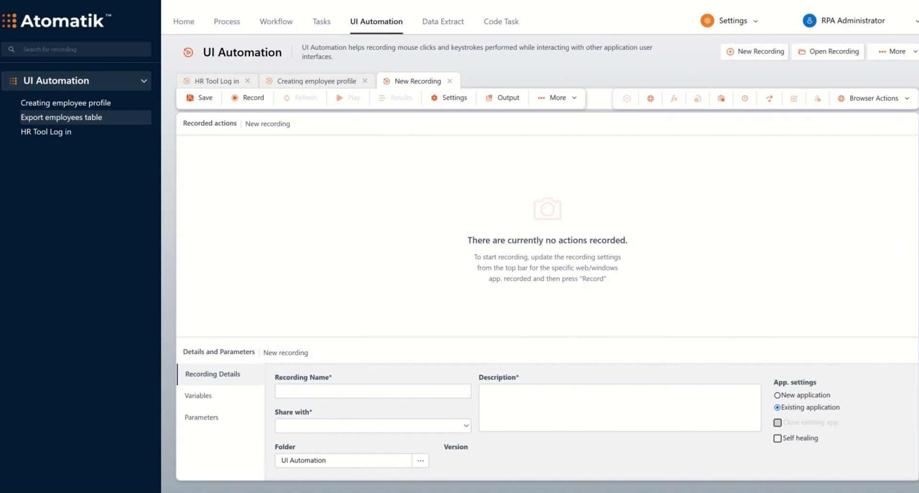
type("Export employees table")
left_click(618, 411)
type("Having the list of employees updated, it will extract the table which contains data for the entire list of employees")
left_click(373, 426)
left_click(290, 461)
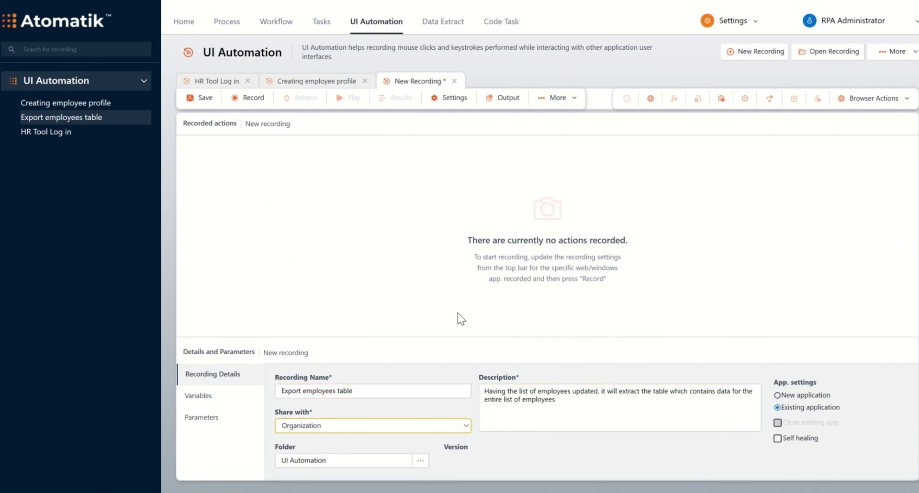
Step: Apply the web settings with the HR page URL and record the selection of Employees on the HR Station page
left_click(451, 98)
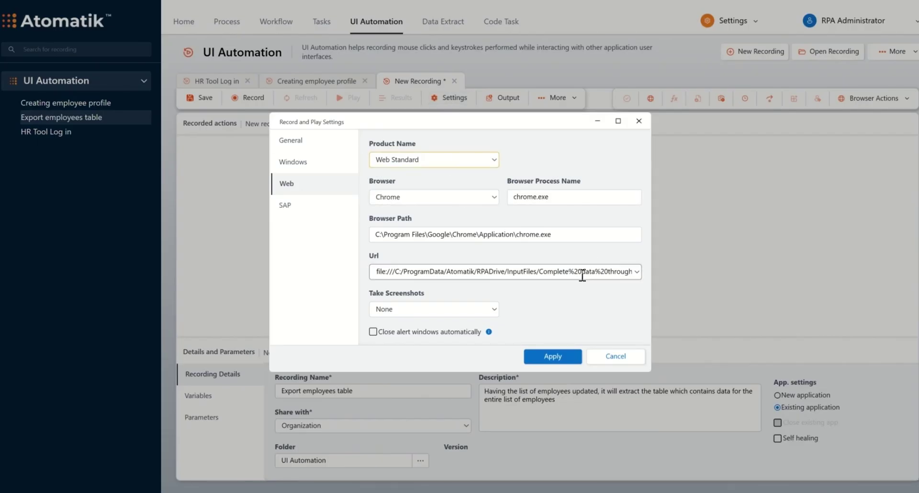
left_click(554, 357)
left_click(241, 99)
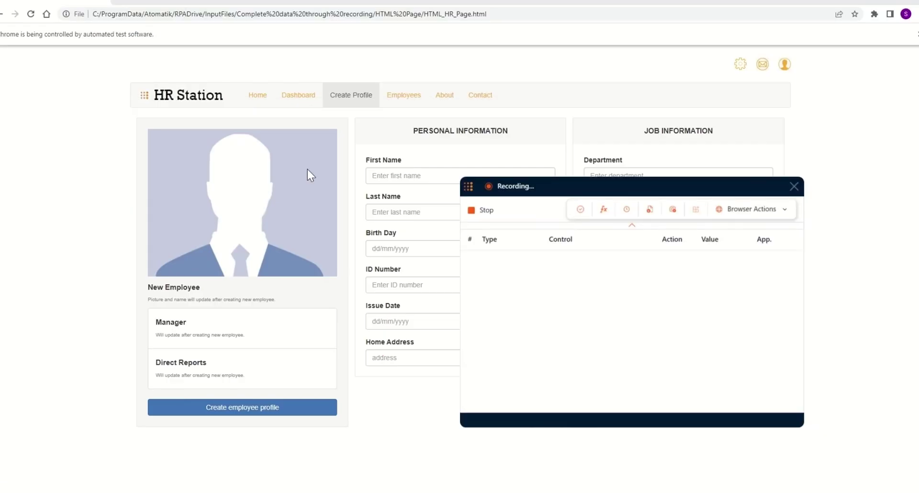
left_click(404, 99)
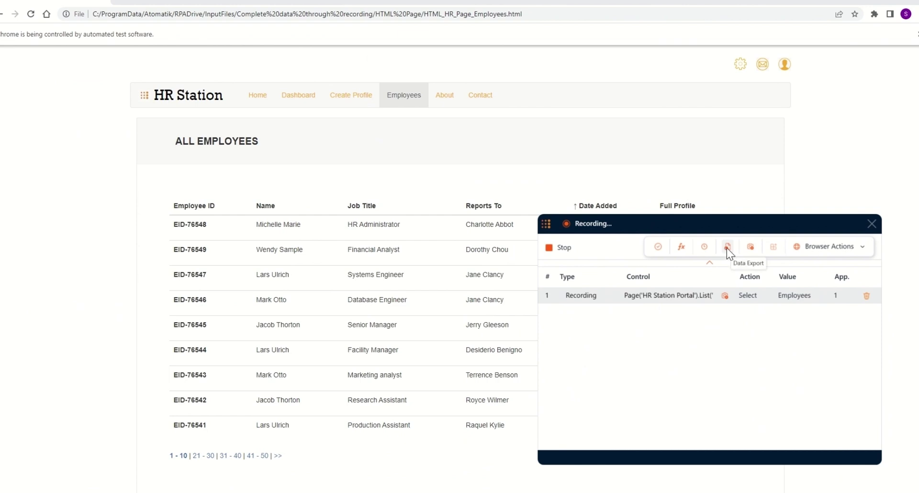
Step: Add a data export of the employees table's displayed values to Recent Employees.xlsx, file type .xlsx, and save the recording
left_click(727, 247)
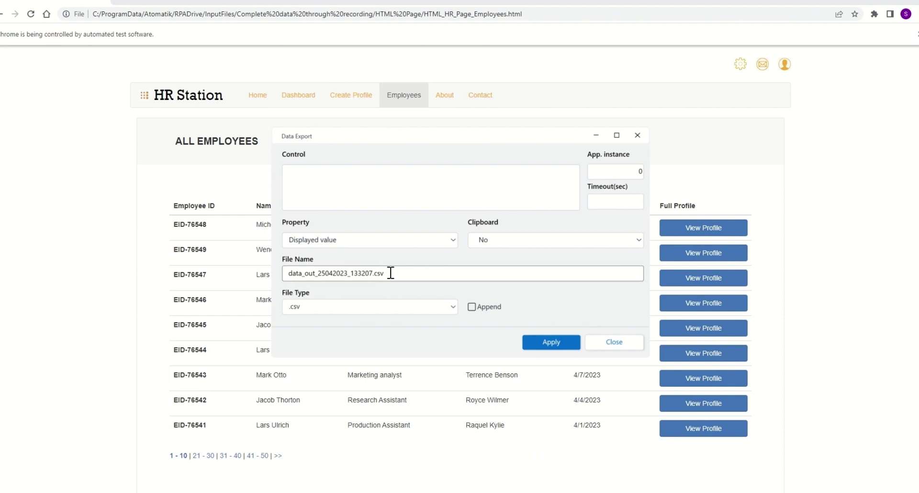
left_click(194, 203)
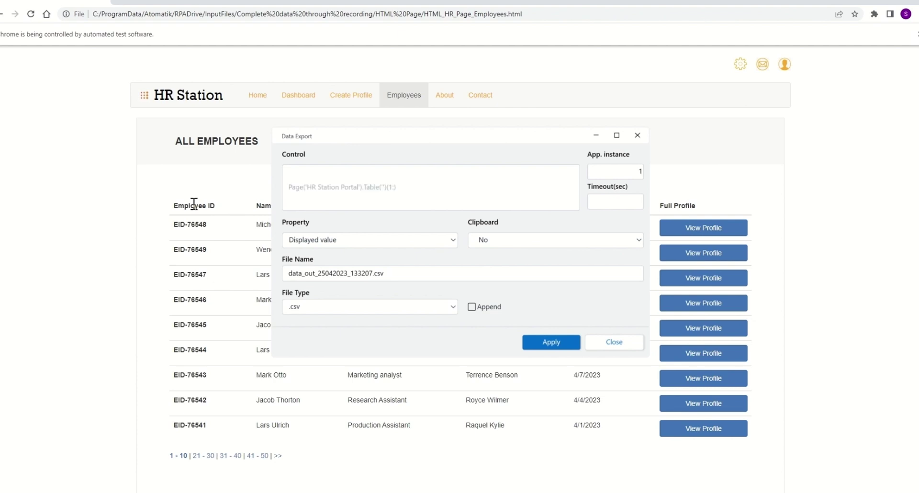
left_click(454, 309)
left_click(335, 345)
left_click_drag(373, 272, 339, 300)
type("Recent E")
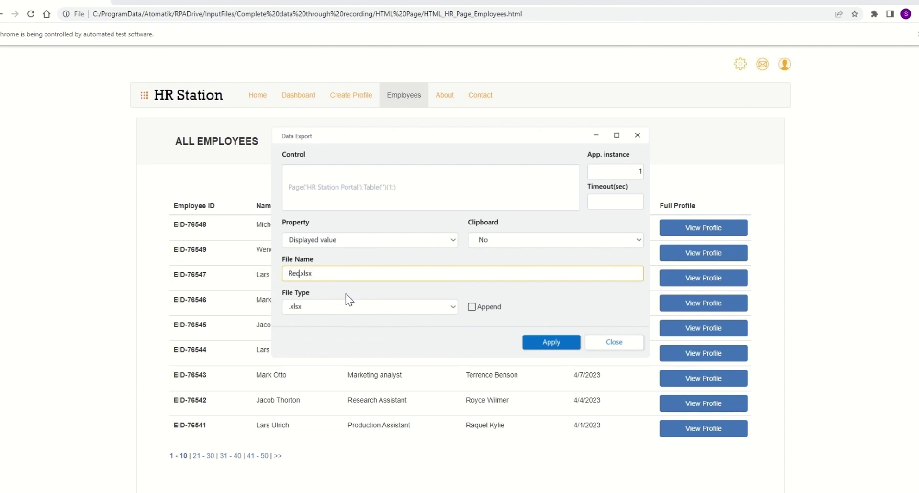
type("mployees")
left_click(453, 239)
left_click(430, 261)
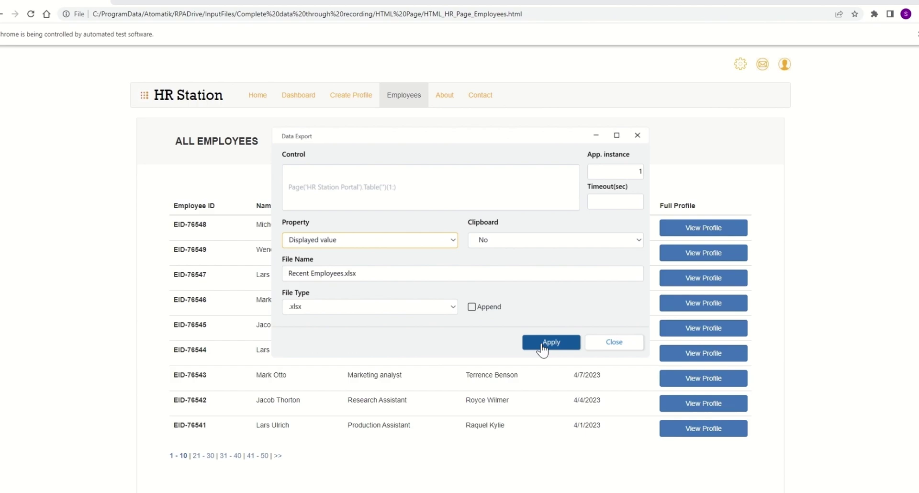
left_click(542, 344)
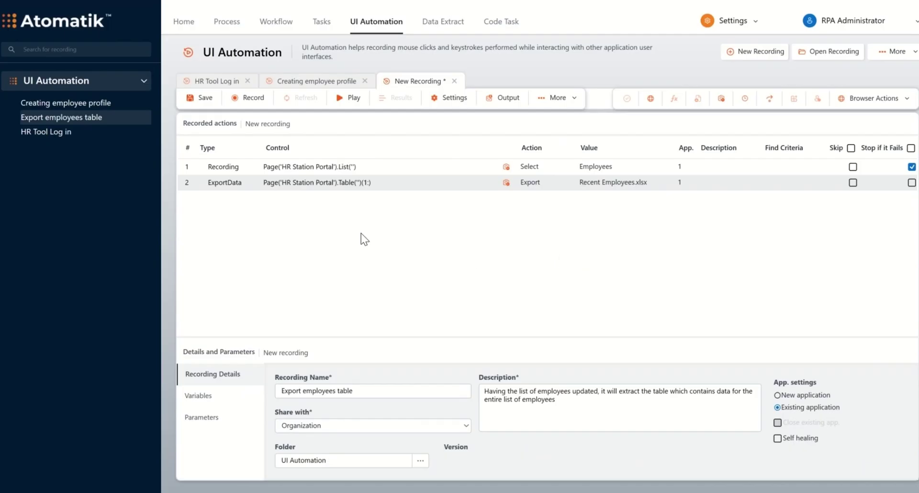
left_click(203, 98)
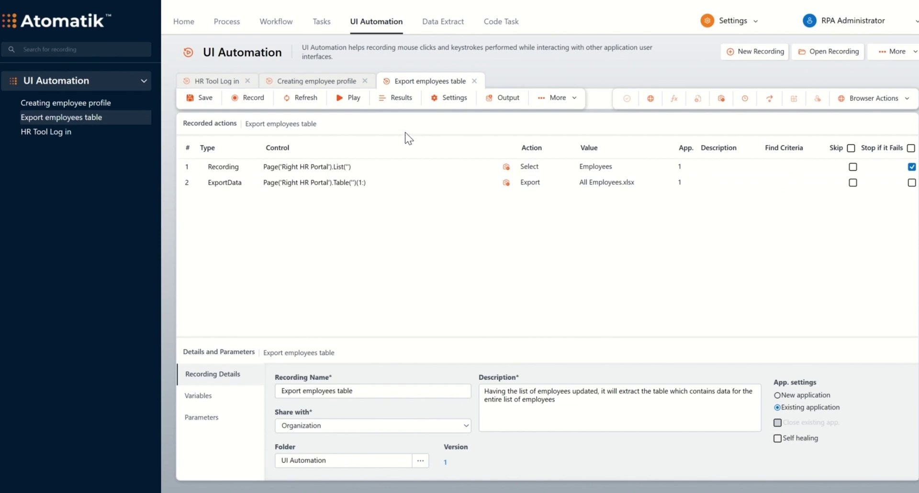
Step: Create a workflow named Add new employees to HRM system under General processes, with a description of the onboarding and profile creation process
left_click(279, 22)
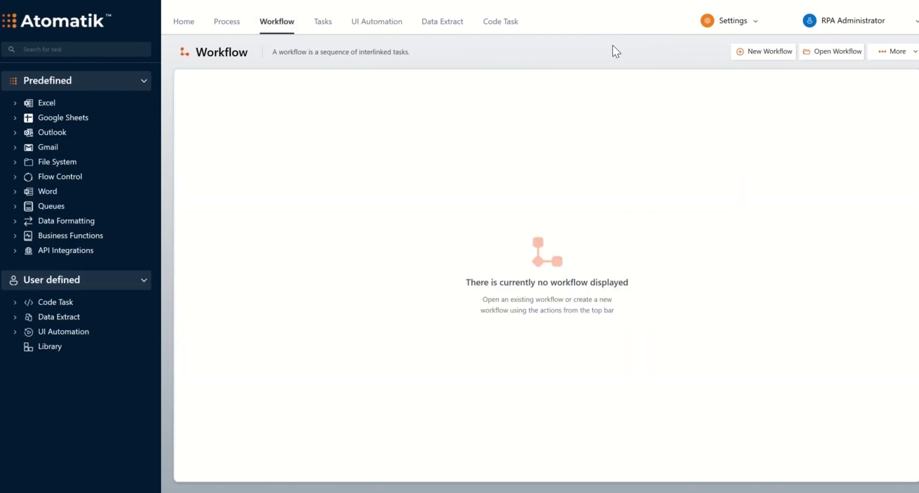
left_click(764, 51)
left_click(307, 378)
type("Add new employees to HRM system")
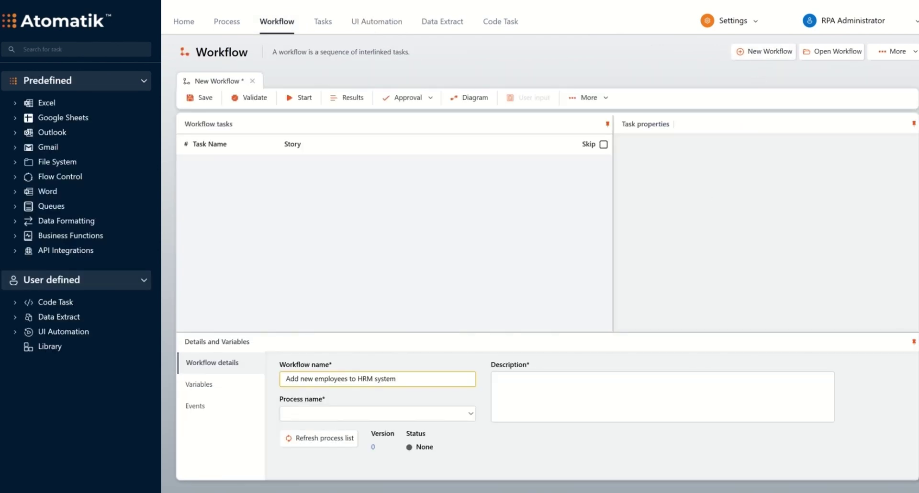
left_click(608, 396)
type("The onboarding process can be considered finished once the employee profile has been created. With all the information needed for creating an employee profile completed, the robot will log into the HRM system and it will start creating the profile. It will collect the data needed from the consolidated file and will go to the HRM, in the \"Create profile\" tab and start creating it. The employee will be added under an ID number, which will be copied into the Excel file. Once the 2 new employees will have a profile, the robot will export a list of the most recent employee profiles created.")
left_click(470, 416)
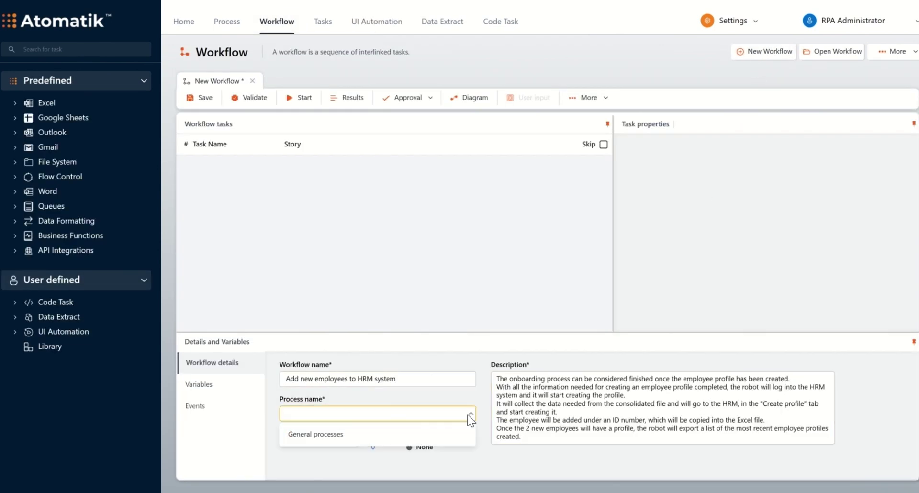
left_click(421, 434)
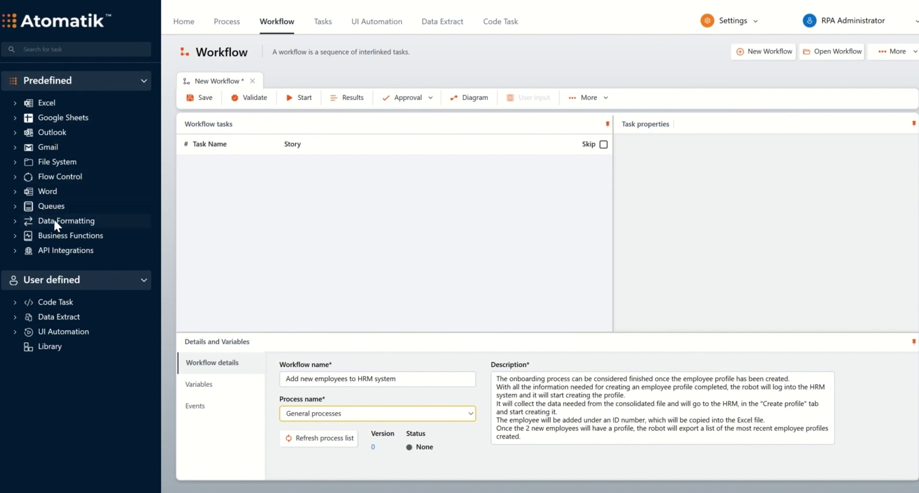
Step: Add the HR Tool Log in recording and a For each Excel row task to the workflow
left_click(13, 331)
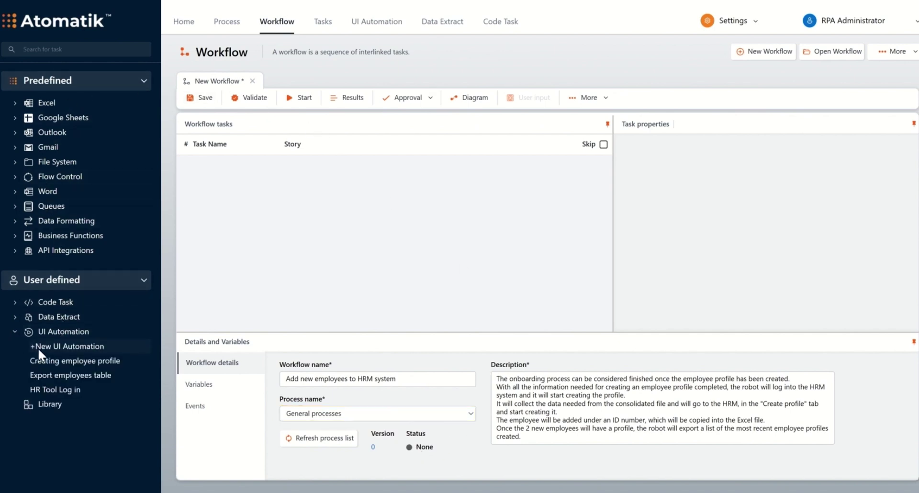
left_click_drag(56, 389, 329, 201)
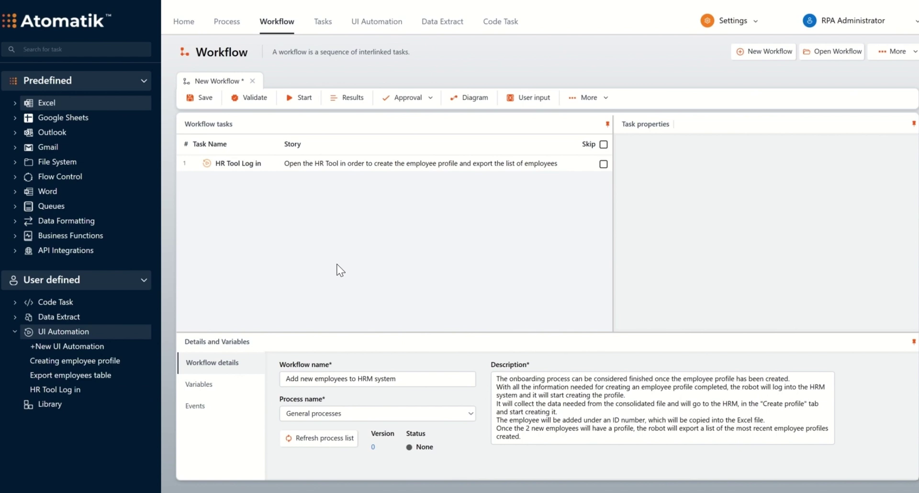
left_click(76, 49)
type("for each exce")
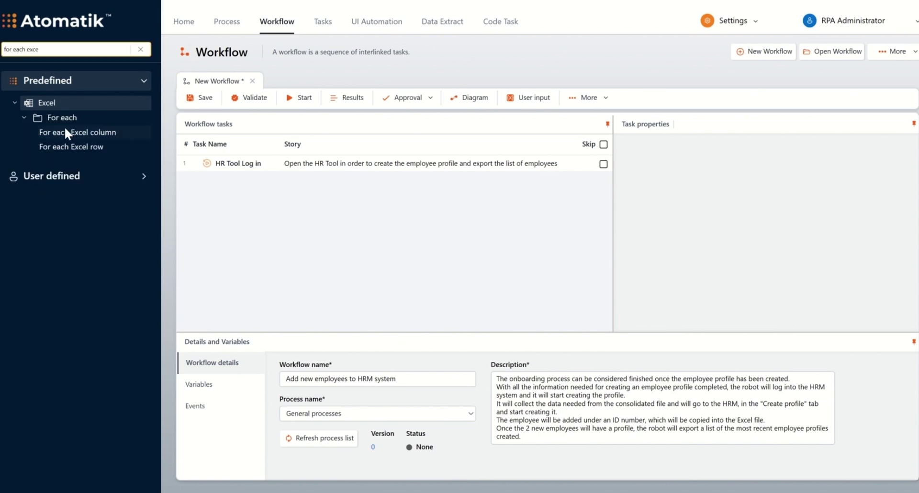
left_click_drag(67, 148, 260, 184)
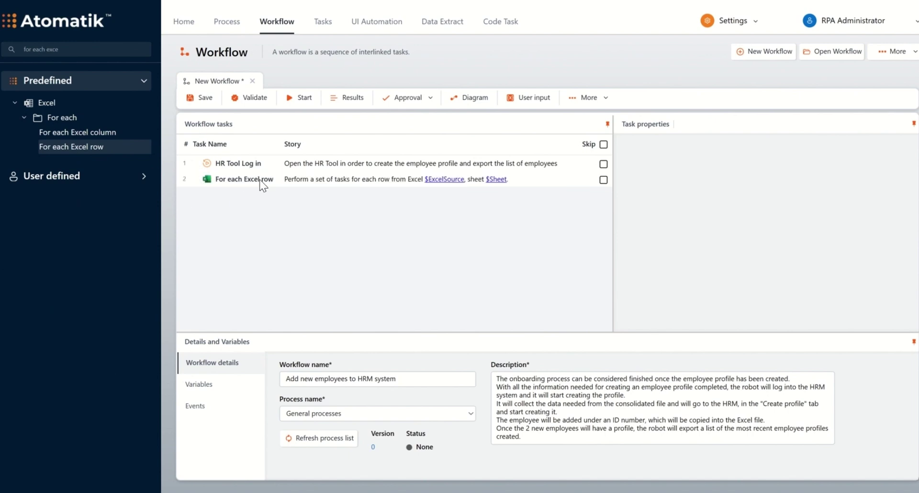
Step: Configure the For each Excel row task with the New Employees sheet of Candidates information.xlsx, For each row 2 and In rows 3
left_click(264, 178)
left_click(660, 239)
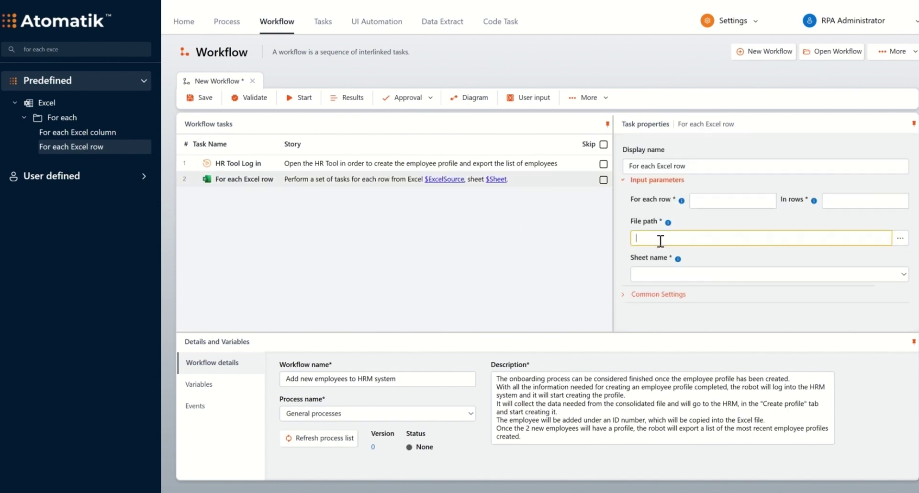
type("C:\\ProgramData\\Atomatik\\RPADrive\\InputFiles\\Complete data through recording\\Candidates information.xlsx")
left_click(710, 199)
type("2")
left_click(848, 205)
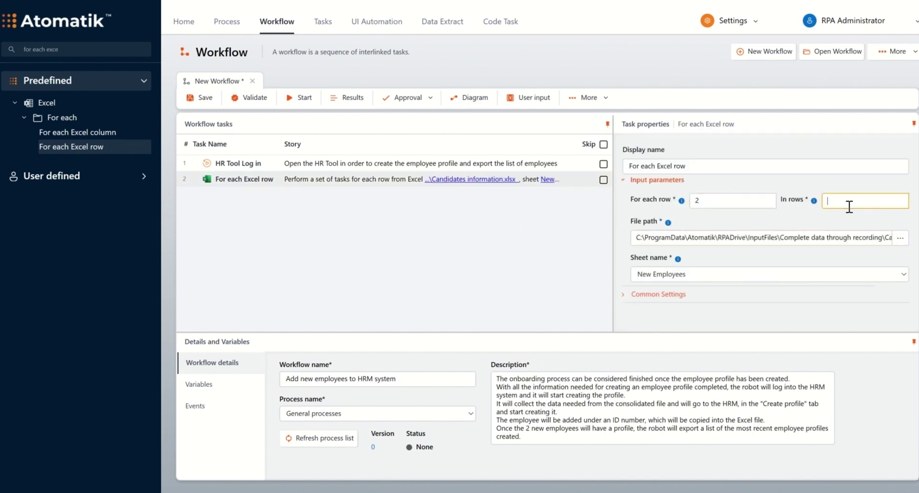
type("3")
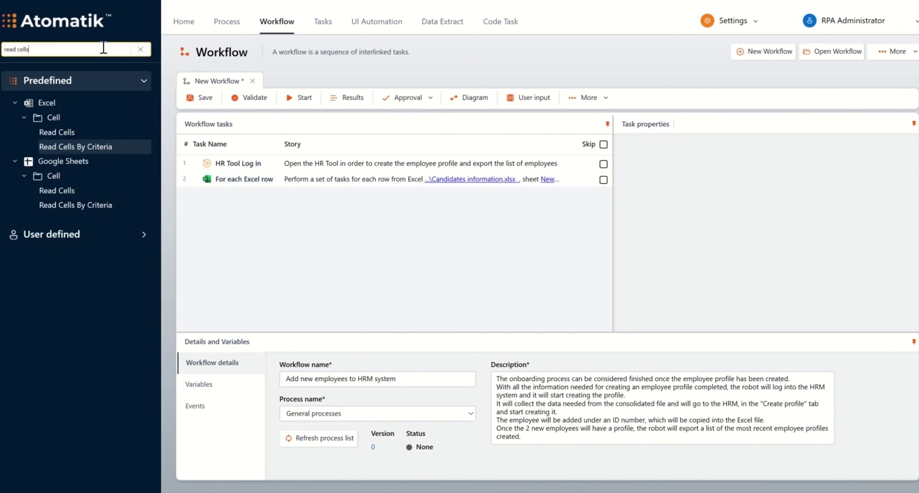
Step: Add an Excel Read Cells By Criteria task inside the For each Excel row loop and open its Cells list
left_click_drag(75, 147, 291, 196)
left_click(300, 195)
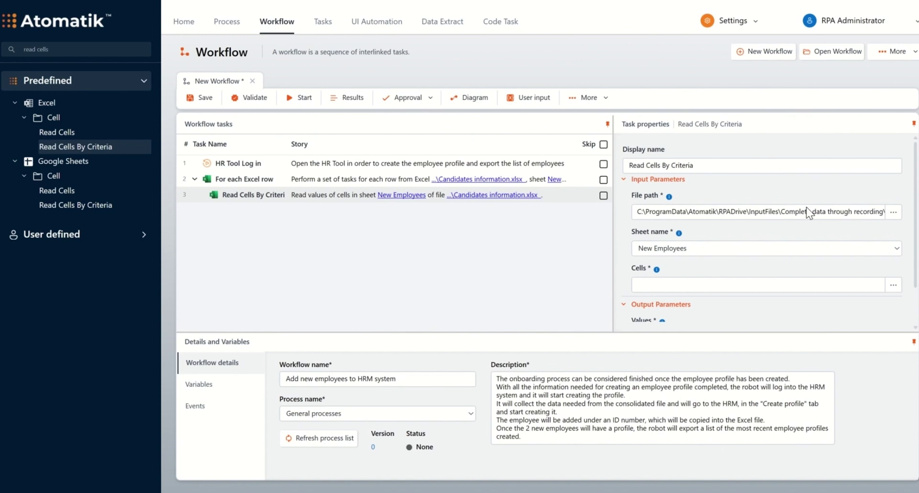
left_click(893, 285)
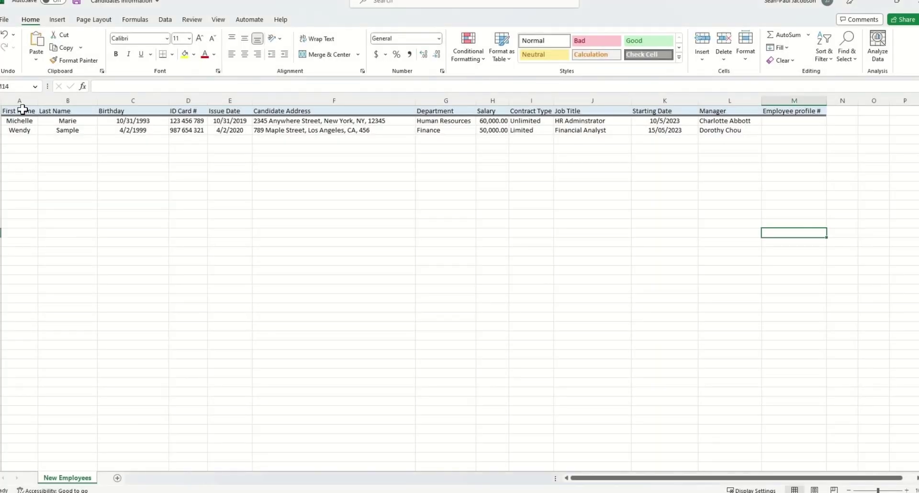
Step: Check the candidate sheet's column headers and map columns A and B at Row to the First_Name and Last_Name output variables
left_click(19, 111)
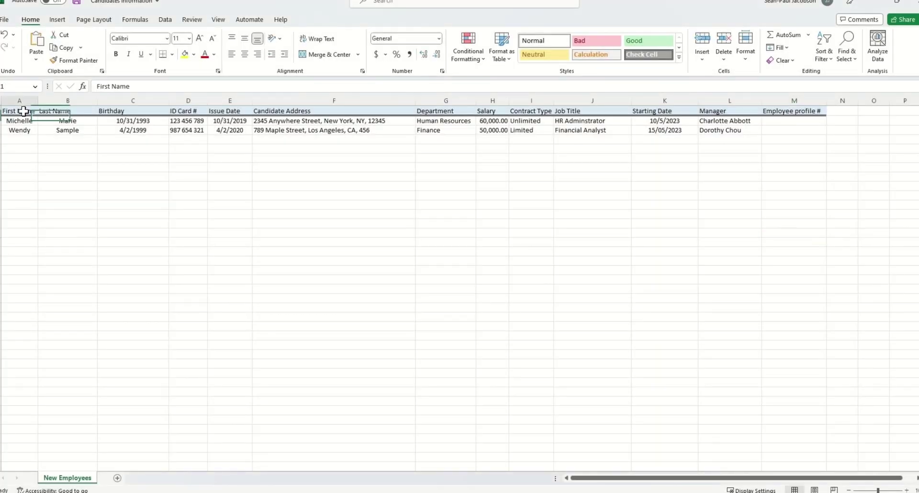
left_click(81, 110)
left_click(135, 110)
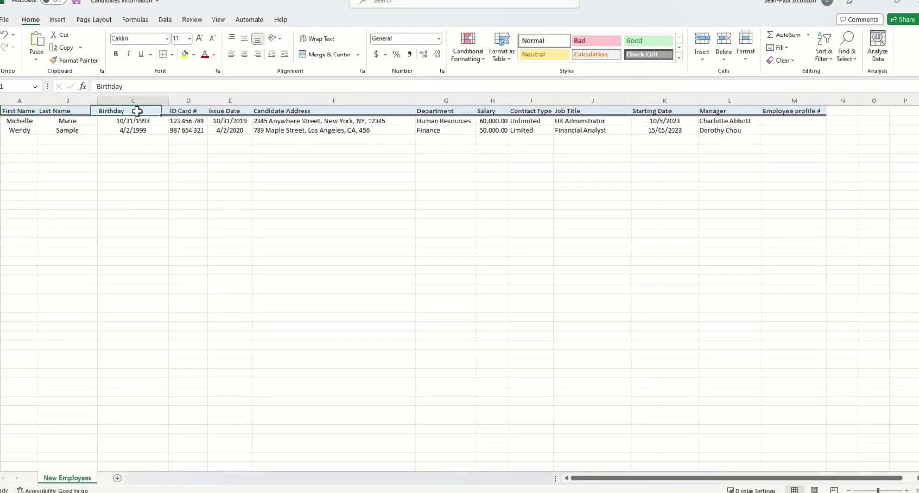
left_click(189, 111)
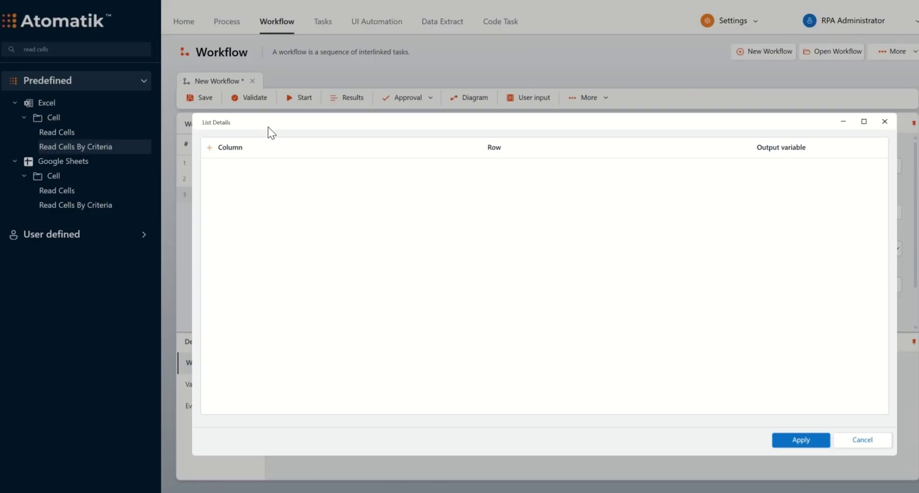
left_click(578, 167)
type("Row")
left_click(809, 168)
type("First_Name")
left_click(209, 148)
left_click(254, 186)
type("B")
left_click(578, 187)
type("Row")
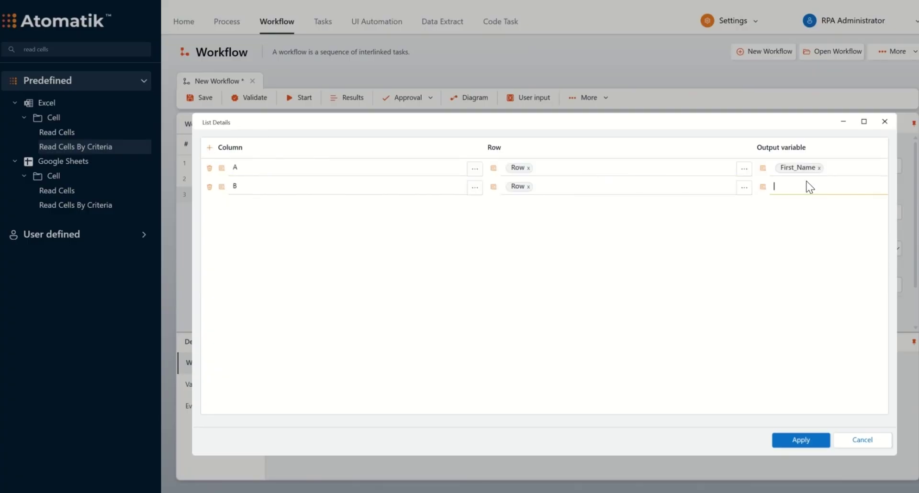
Step: Map columns C to L at Row to Birth_day, ID_number, Issue_date, Address, Department, Salary, Contract_type, Title, Starting_date and Manager, and apply the list
left_click(210, 147)
left_click(249, 205)
type("C")
left_click(538, 205)
type("Row")
left_click(844, 206)
type("Birthday")
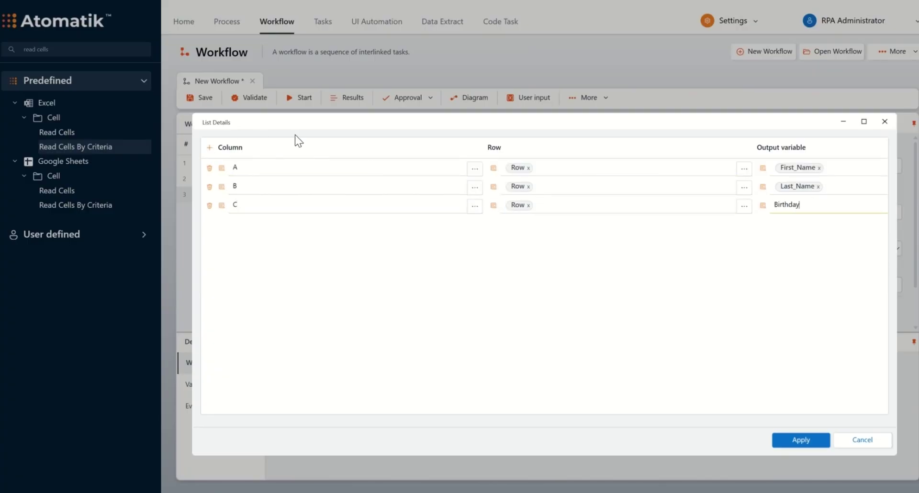
left_click(209, 147)
type("D")
left_click(522, 223)
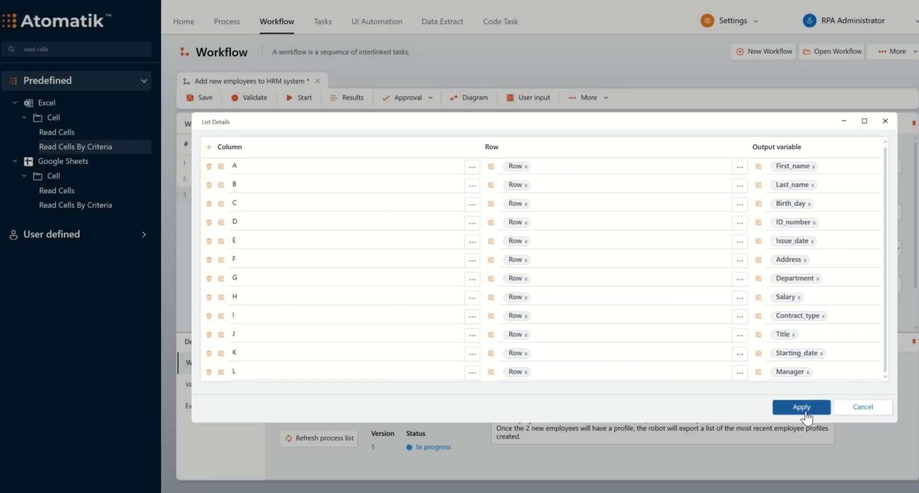
left_click(804, 409)
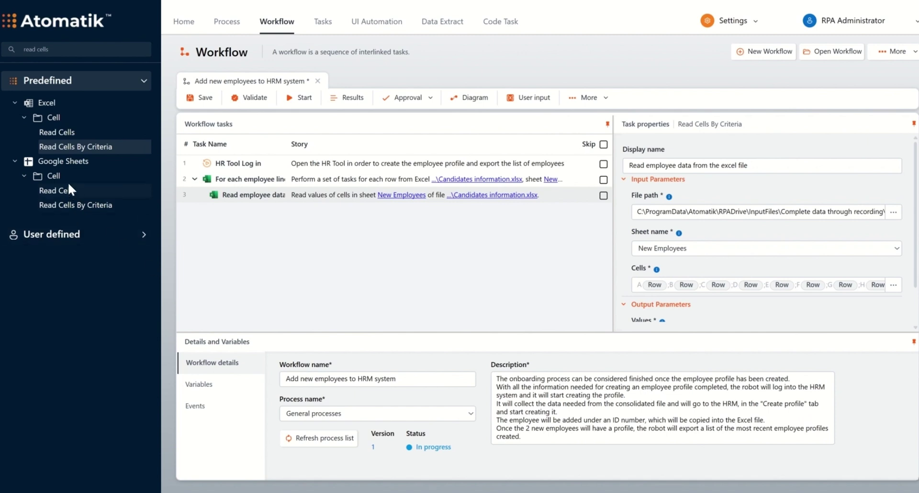
Step: Add the Creating employee profile recording inside the loop after the task that reads the employee data
left_click(144, 50)
left_click(15, 331)
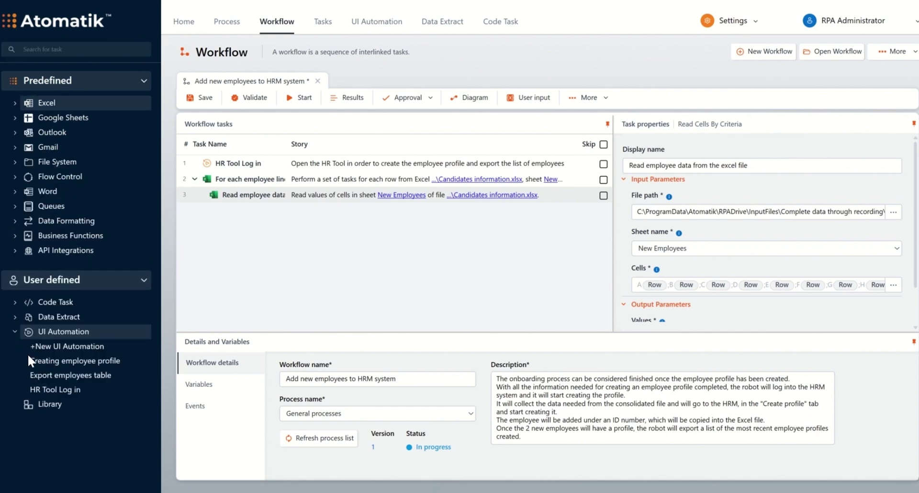
left_click_drag(28, 360, 255, 184)
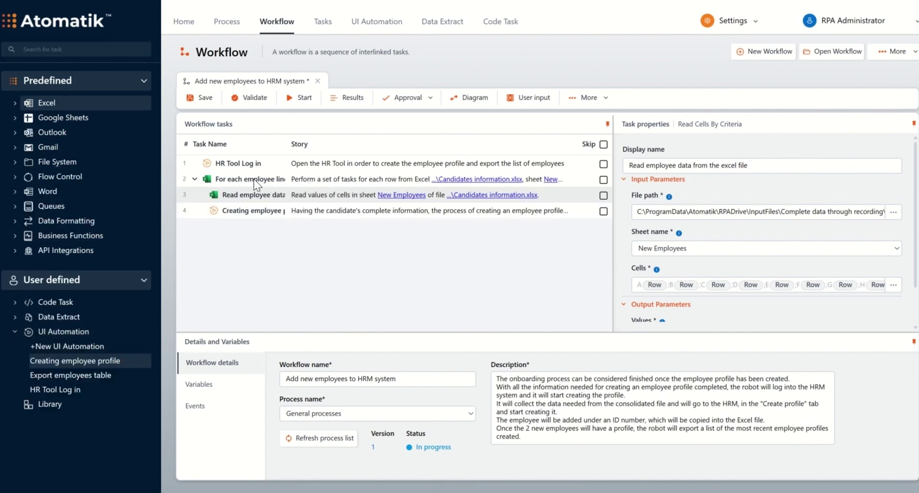
Step: Set the Creating employee profile task's Salary, Address and Starting_Date inputs to the Salary, Address and Starting_date variables
left_click(314, 210)
left_click(837, 211)
key("ctrl+a")
key("BackSpace")
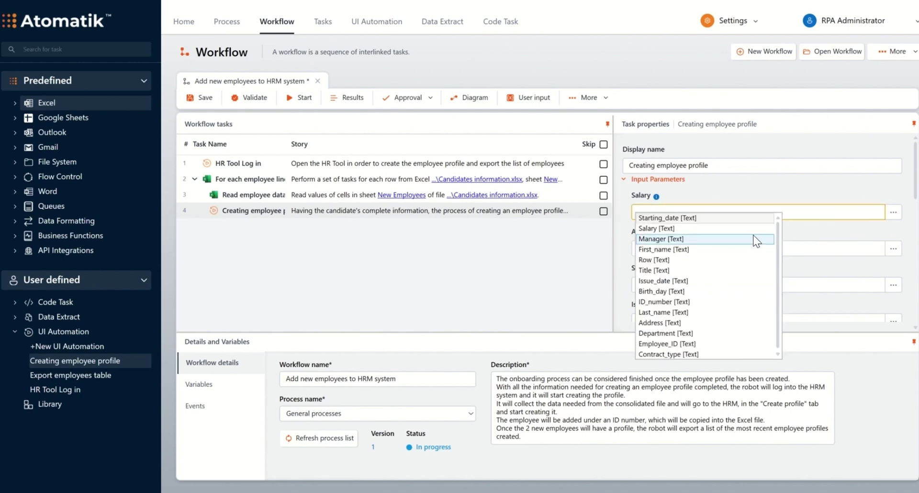
left_click(747, 229)
left_click_drag(784, 247, 633, 246)
key("BackSpace")
left_click(676, 360)
left_click_drag(682, 285, 606, 270)
key("BackSpace")
left_click(697, 289)
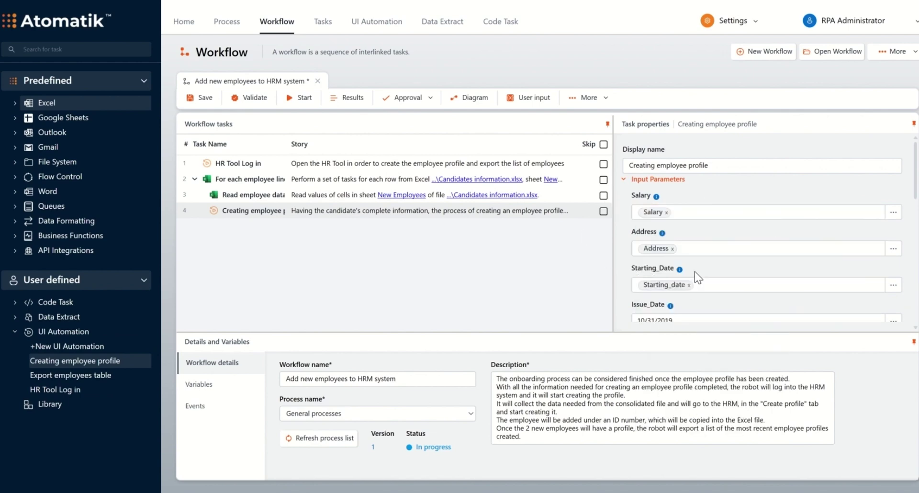
Step: Assign the matching workflow variables to Issue_Date, Birth_Day and the remaining inputs, and Employee_ID to the output parameter
scroll(698, 277, "down", 2)
left_click_drag(718, 246, 633, 246)
key("BackSpace")
left_click(670, 322)
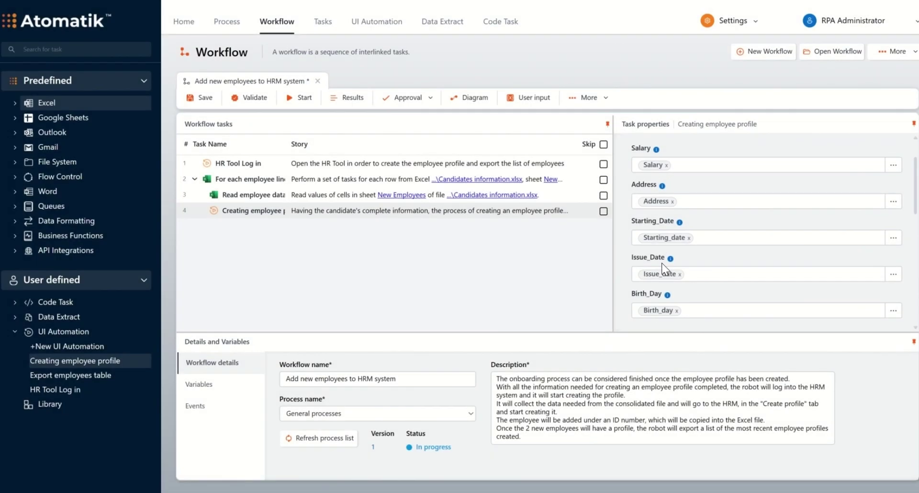
scroll(663, 268, "down", 5)
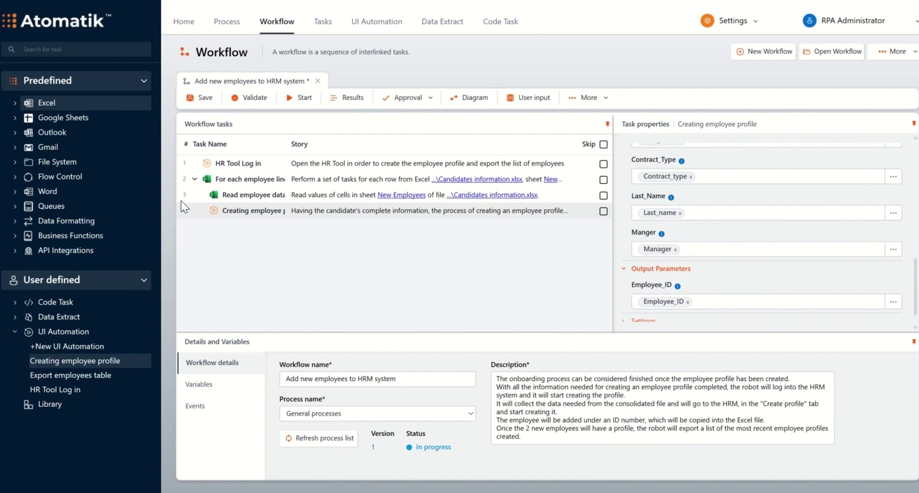
Step: Add an Excel Write Cells By Criteria task at the end of the loop and show its properties
left_click(49, 48)
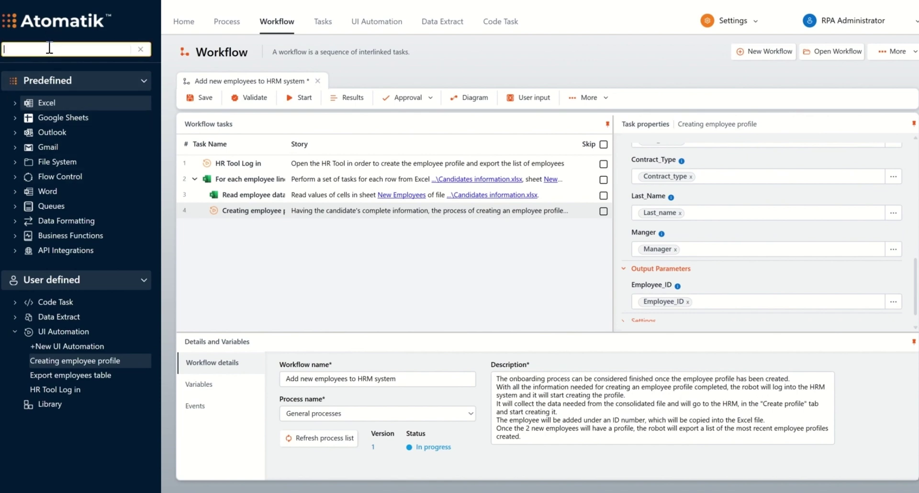
type("write cells")
left_click_drag(77, 147, 248, 184)
left_click(282, 228)
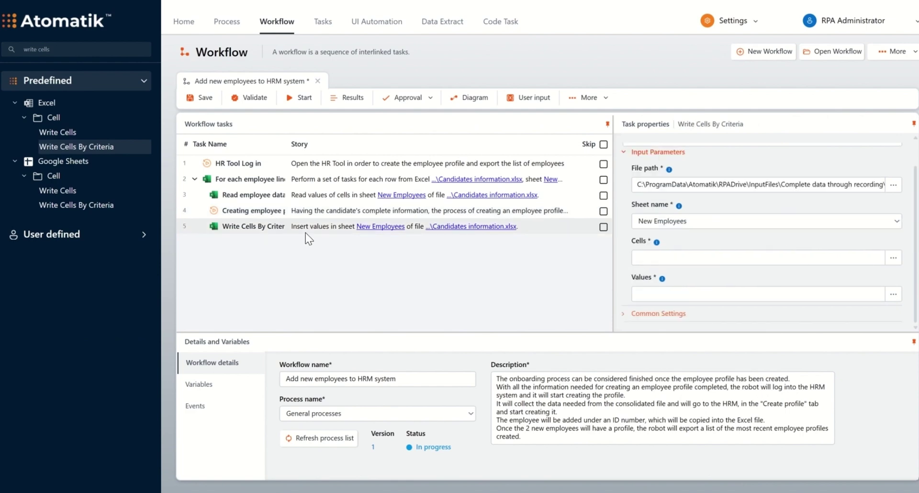
Step: Target column M in the Write Cells By Criteria task, for the row where column A equals the First_name variable
left_click(894, 258)
left_click(279, 138)
type("M")
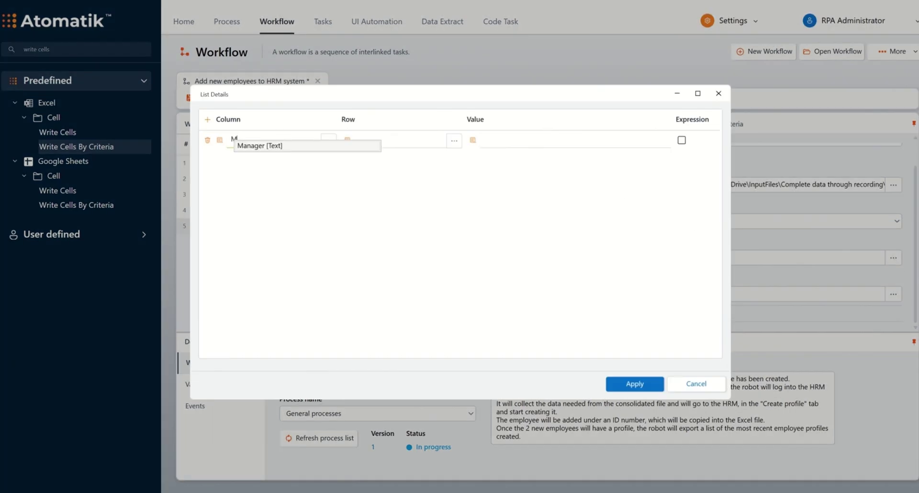
left_click(454, 140)
left_click(381, 199)
type("A")
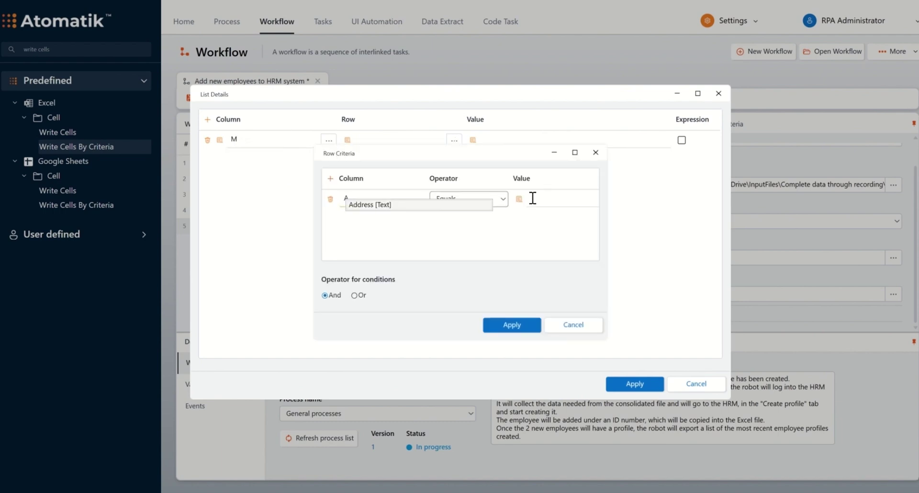
left_click(533, 198)
type("Firs")
left_click(577, 206)
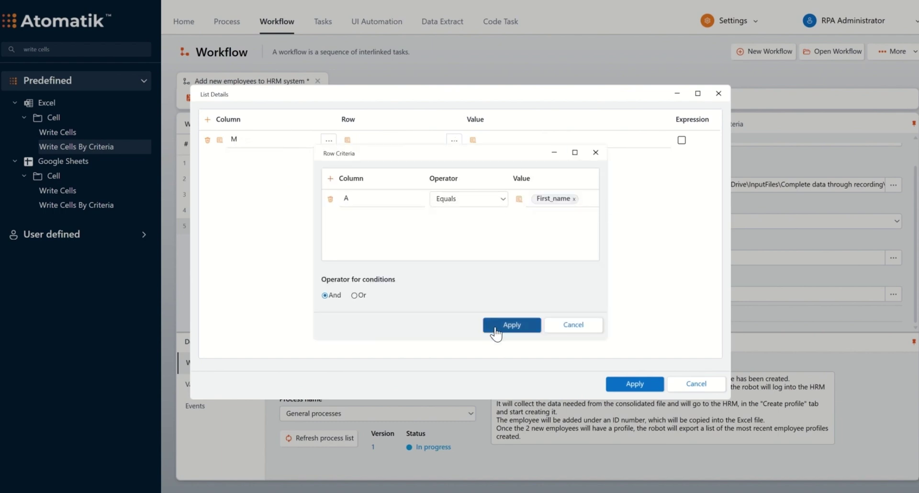
left_click(511, 325)
Step: Set the value written to the column M cell to the Employee_ID variable and apply the cell list
left_click(533, 143)
type("Employ")
left_click(533, 148)
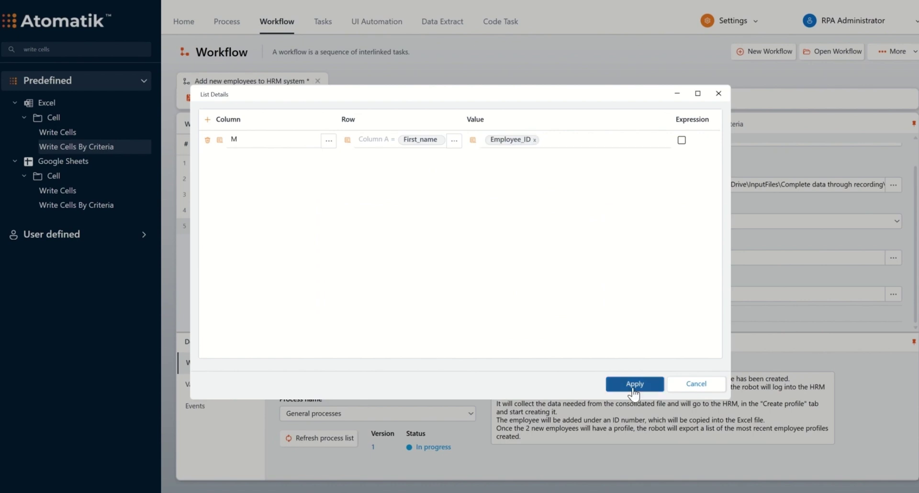
left_click(635, 383)
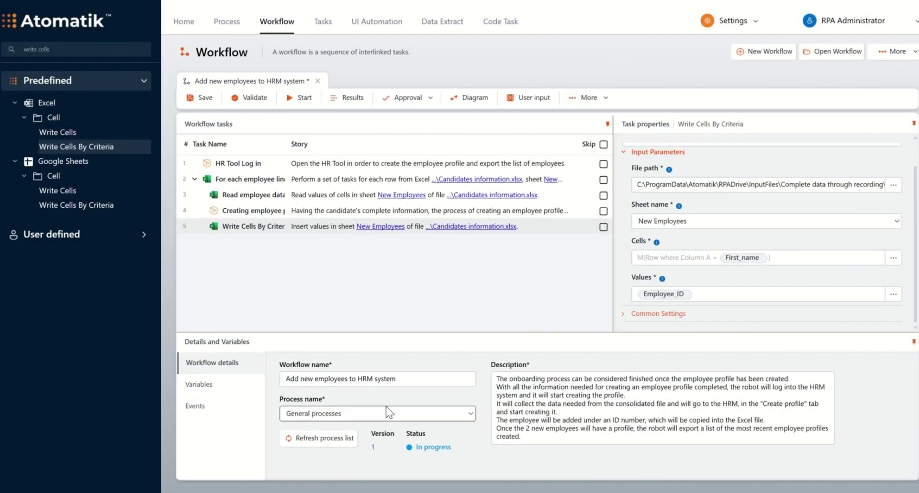
Step: Clear the task search and add the Export employees table recording at the end of the workflow, outside the loop
left_click(60, 48)
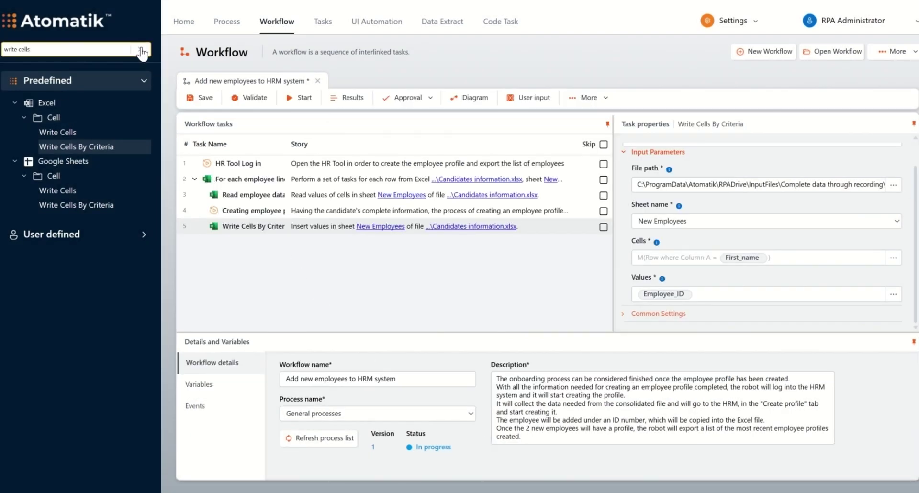
left_click(141, 50)
left_click(15, 331)
double_click(39, 376)
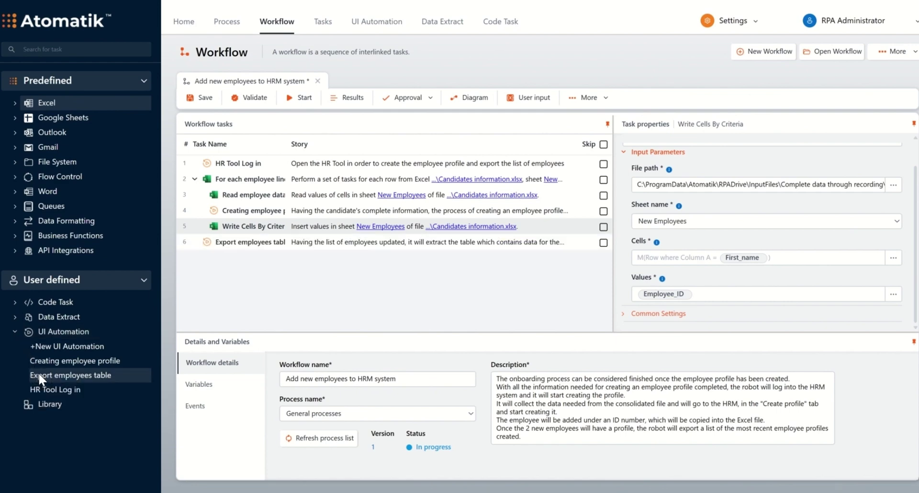